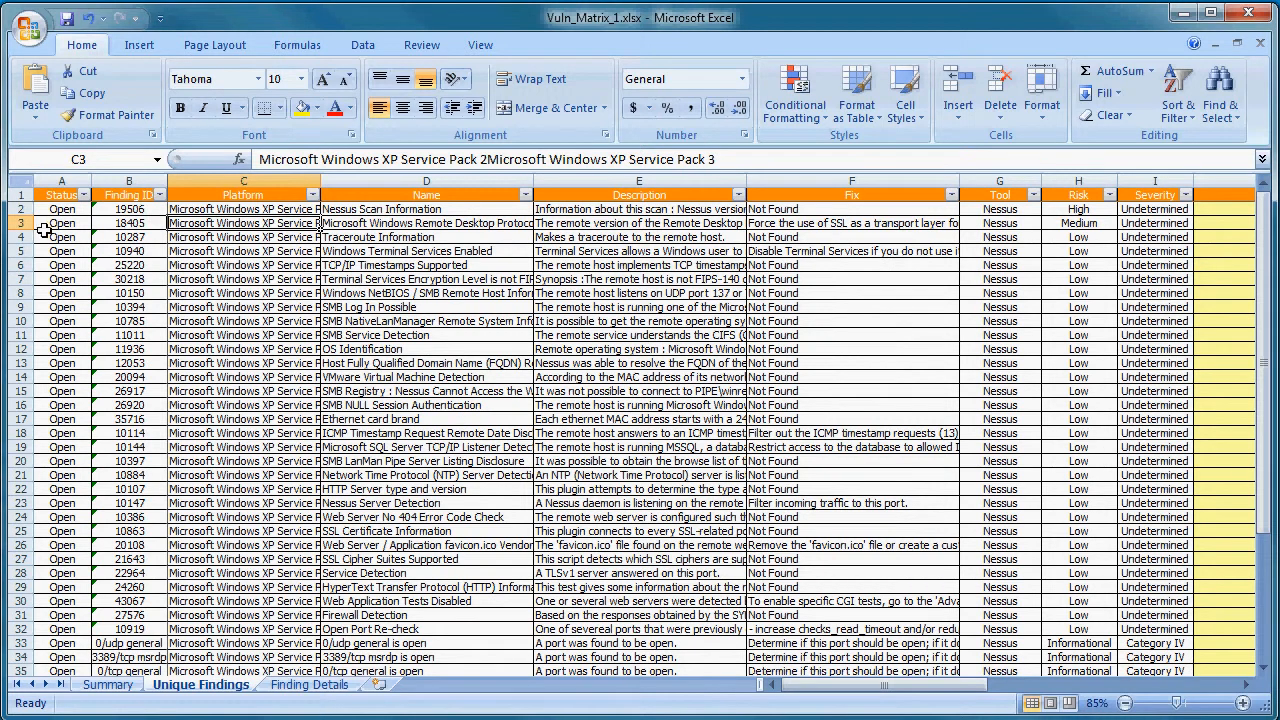
- Examine the platform, finding ID, risk and severity cells of row 3 in the Unique Findings sheet
click(372, 224)
click(142, 225)
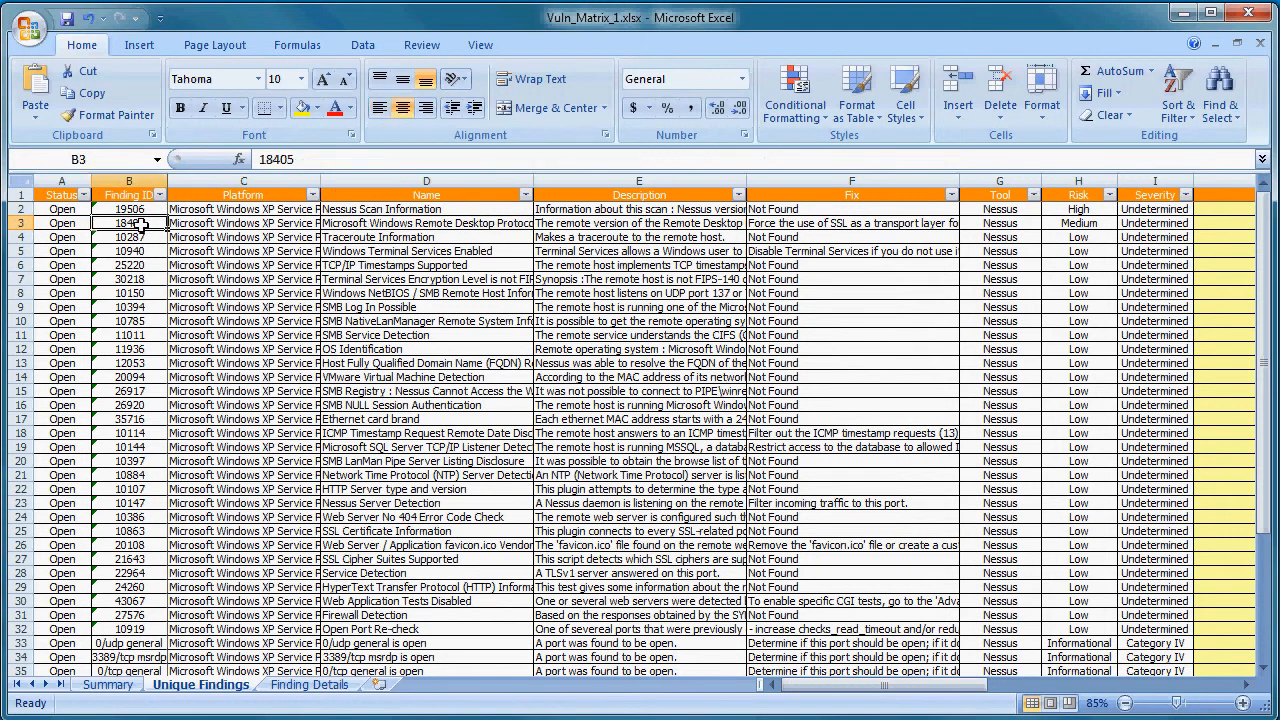
click(1082, 223)
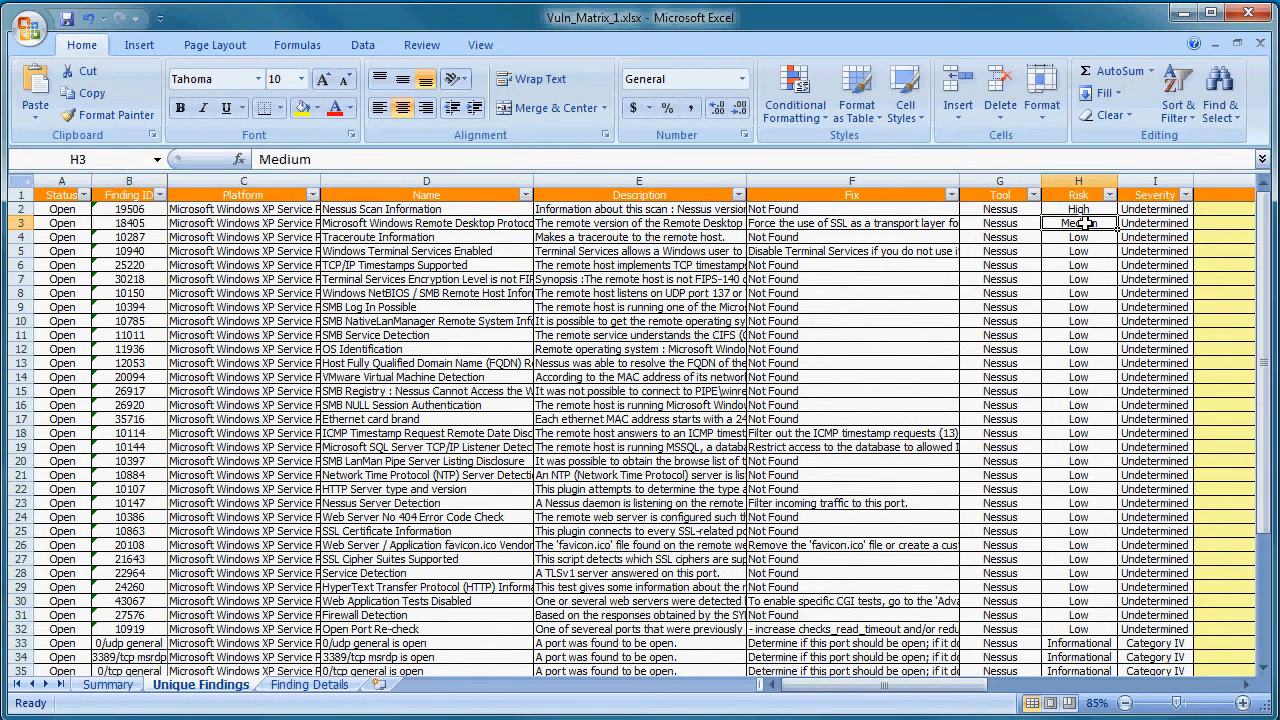
click(1151, 223)
drag(910, 695, 925, 695)
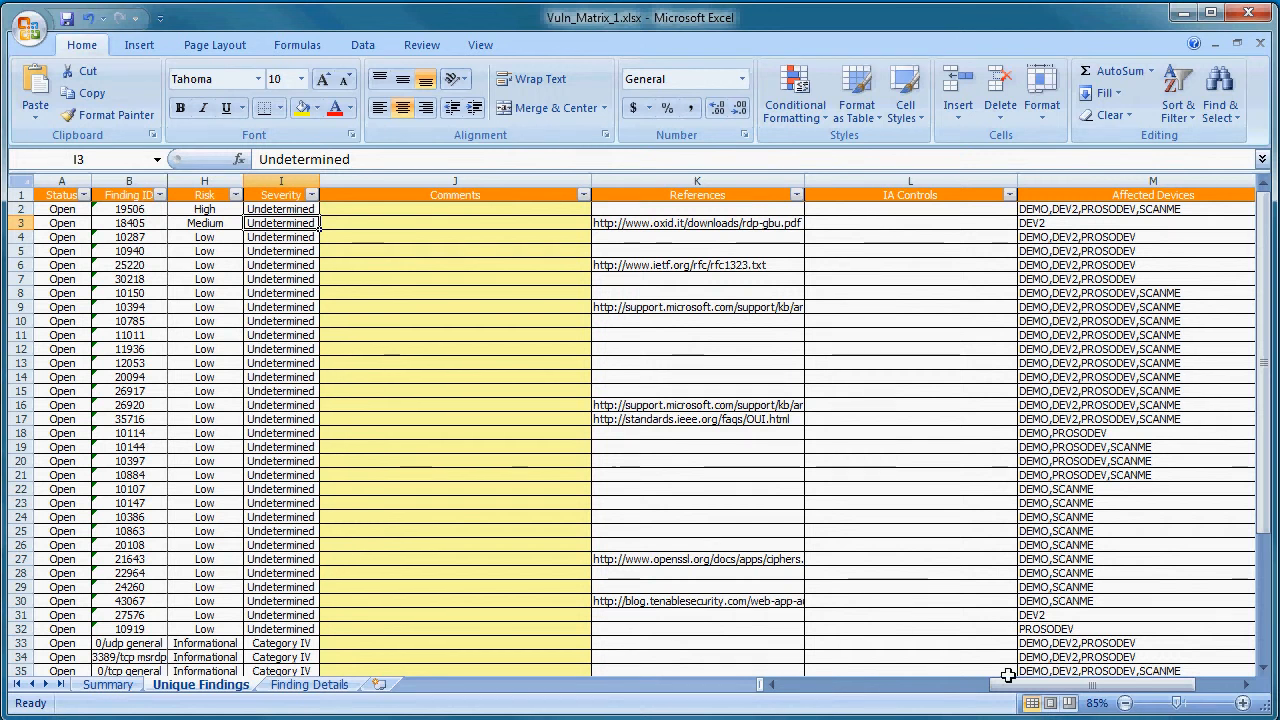
drag(1020, 690, 800, 690)
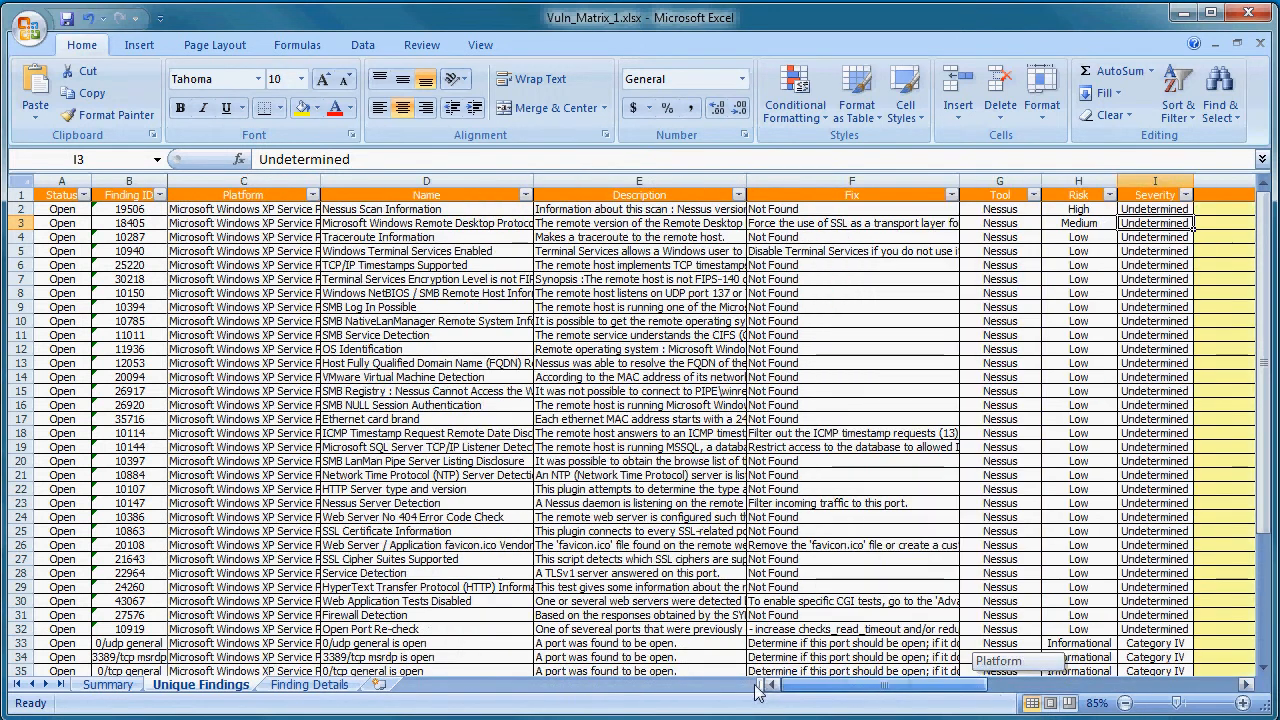
- Check the finding ID of row 3 and minimize the workbook window
click(138, 224)
double_click(276, 159)
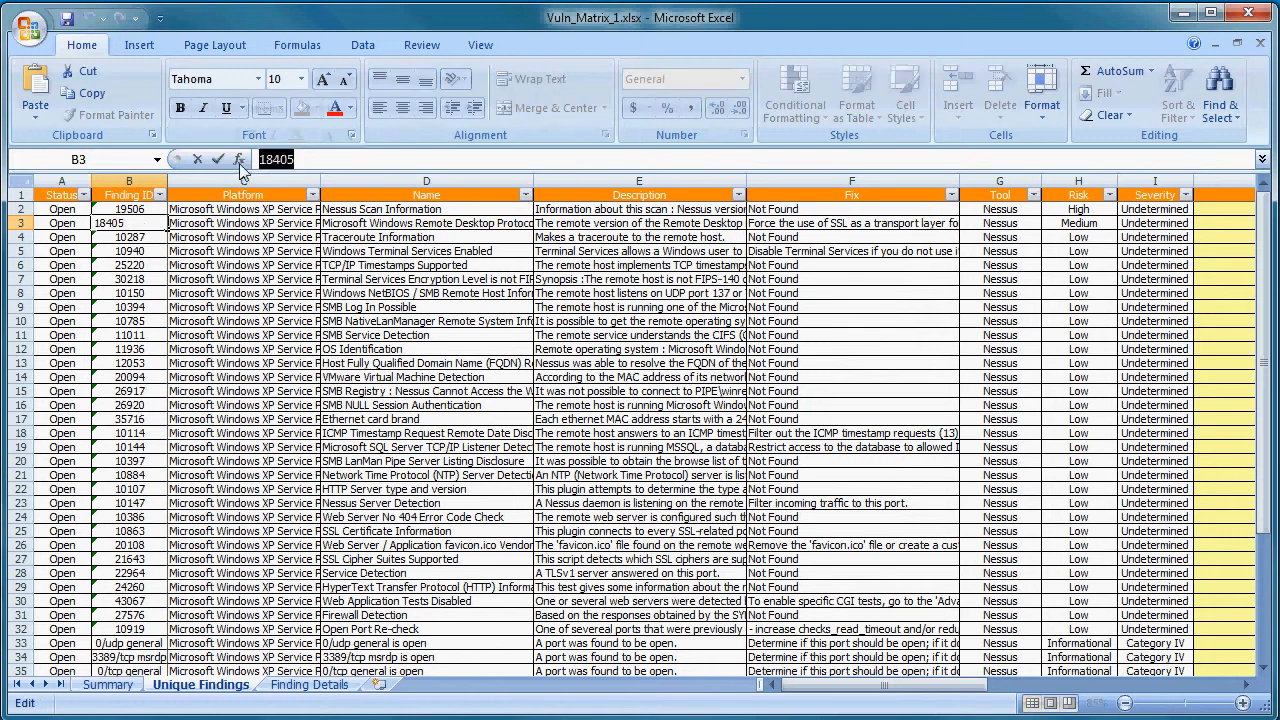
click(1180, 14)
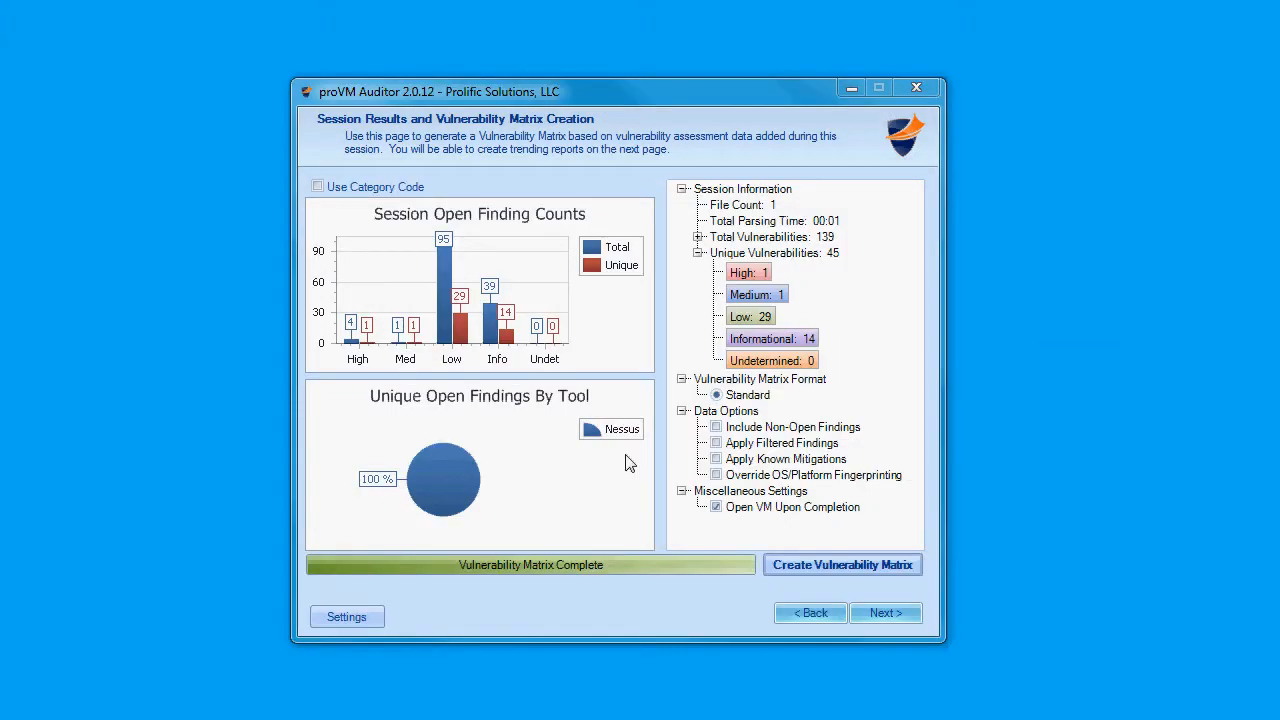
- Open Edit Checks in the auditor's settings, pick the Nessus tool and filter for check 18405
click(352, 616)
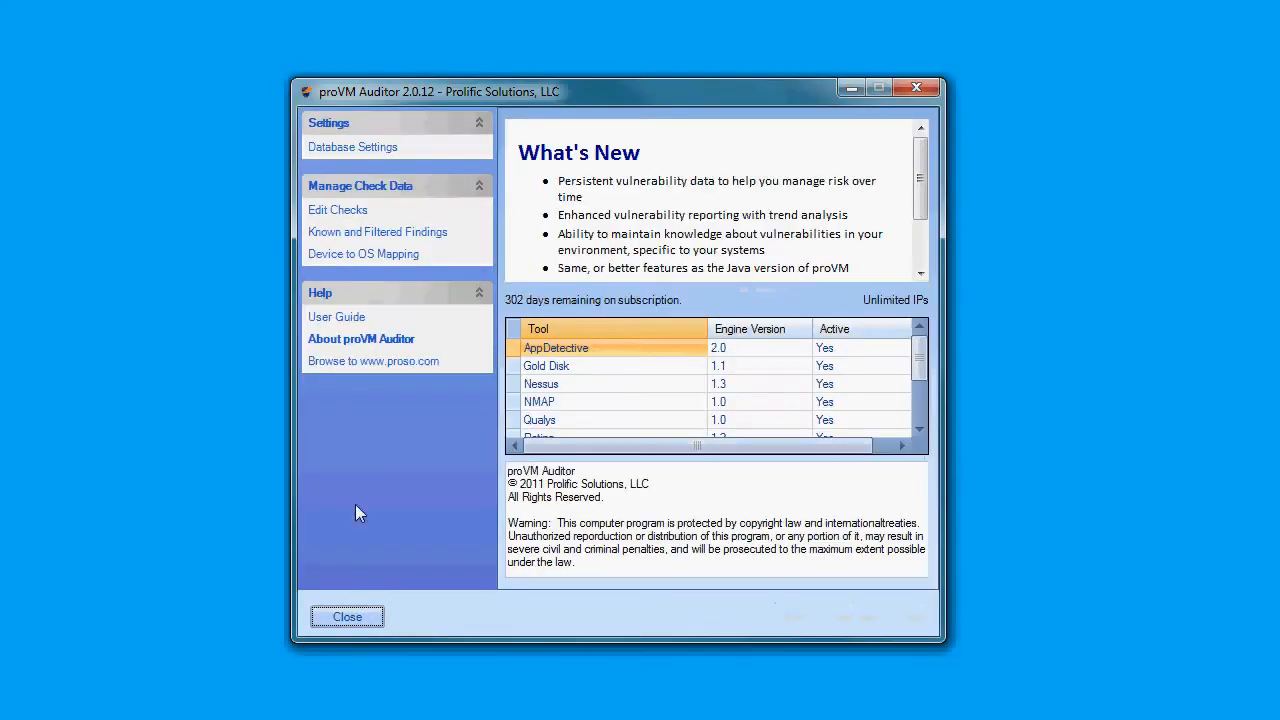
click(340, 213)
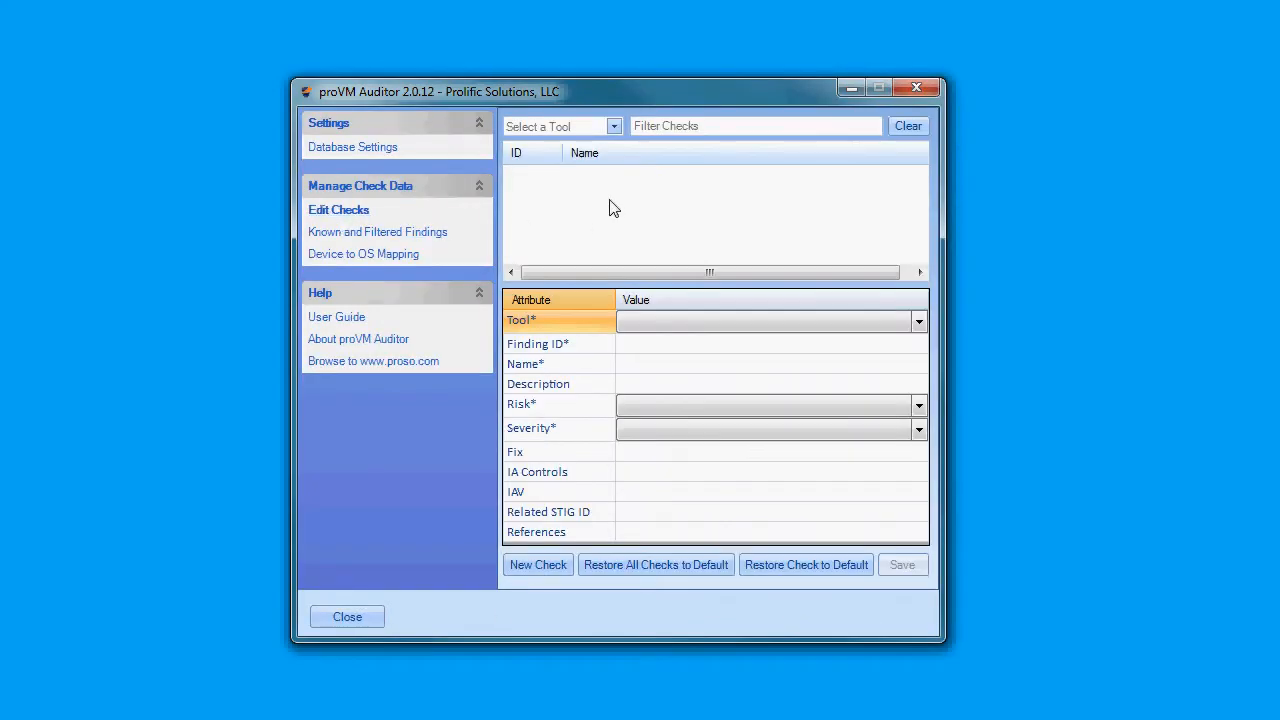
click(613, 127)
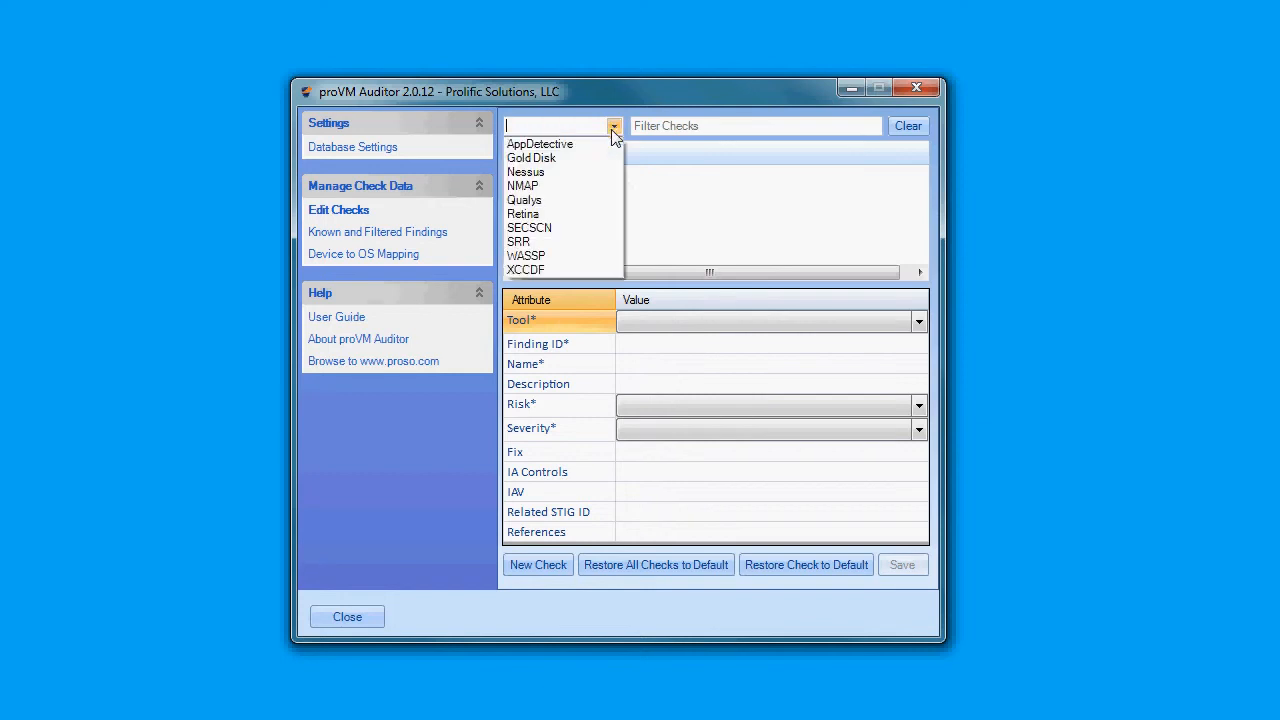
click(563, 175)
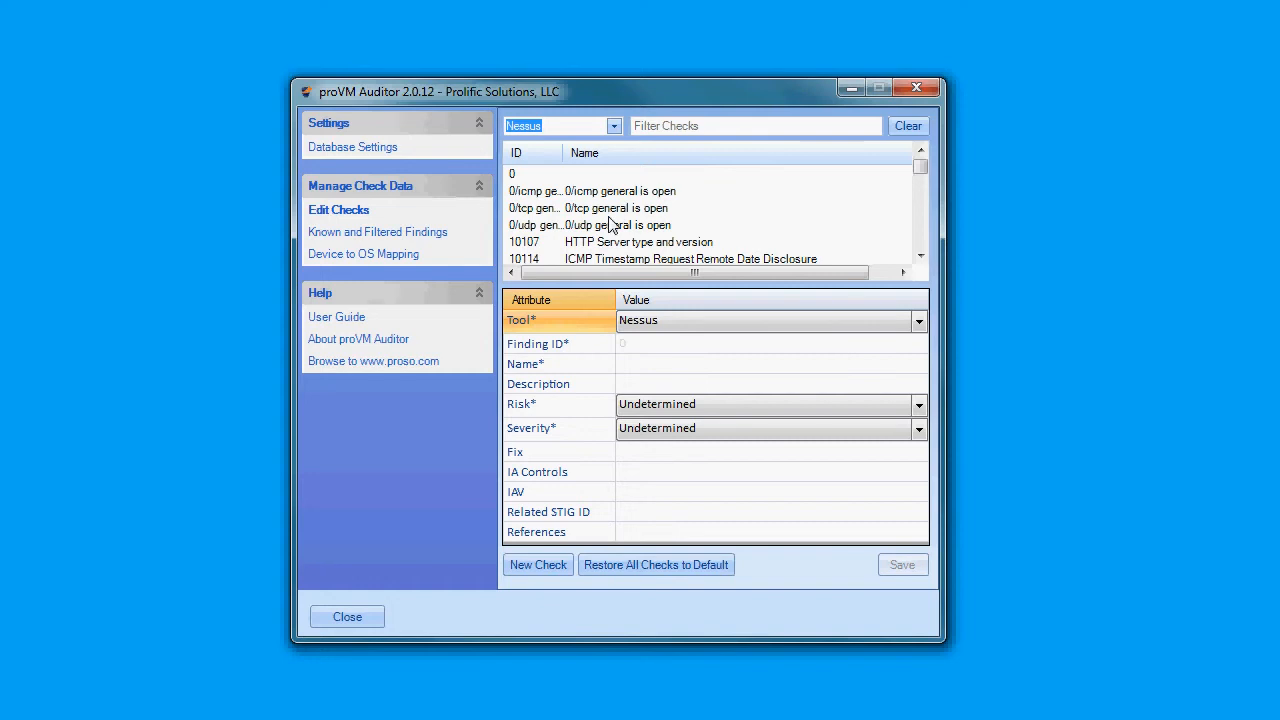
click(669, 127)
text(18405)
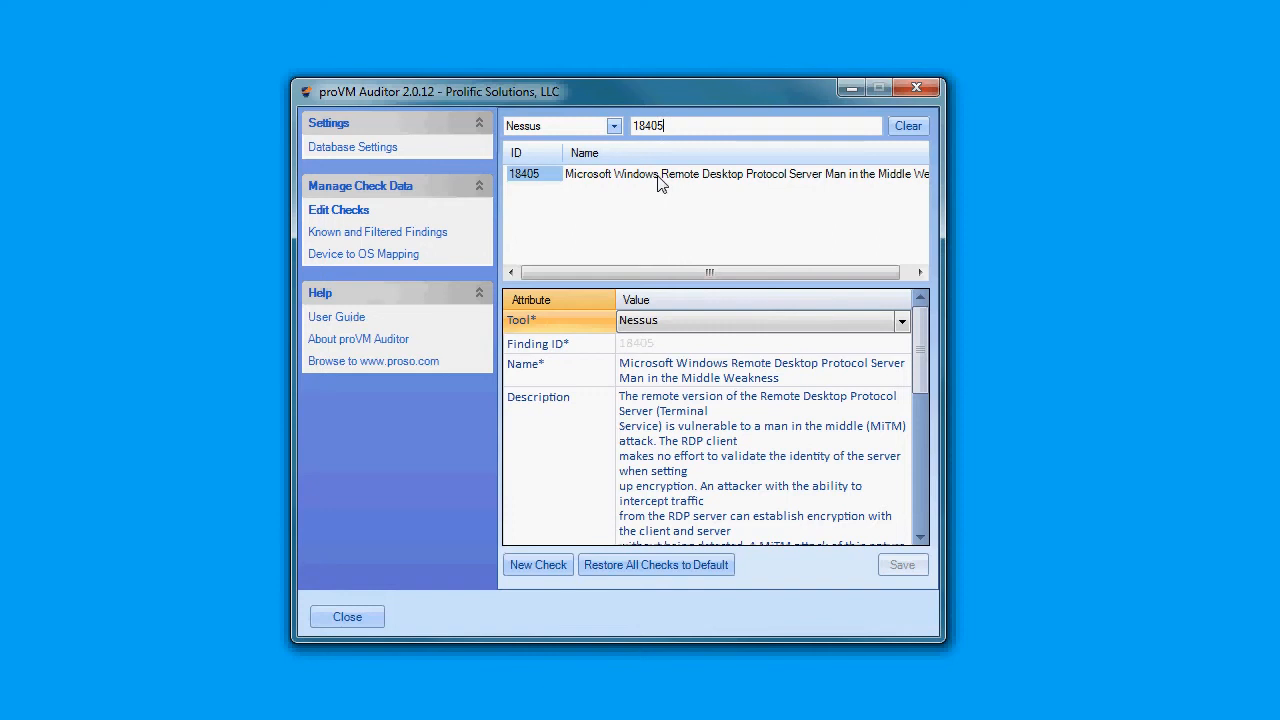
click(658, 176)
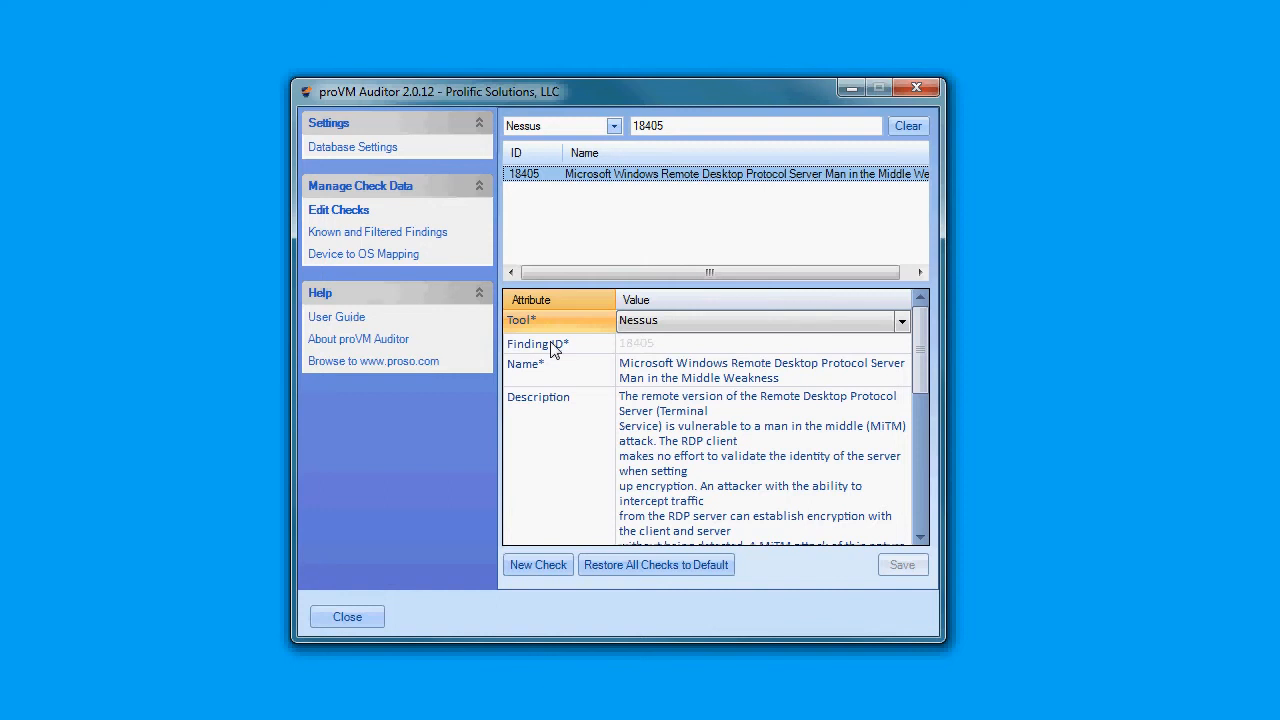
- Review all attributes of check 18405, including the full Name and Description texts
scroll(918, 397, down, 1)
drag(918, 397, 910, 516)
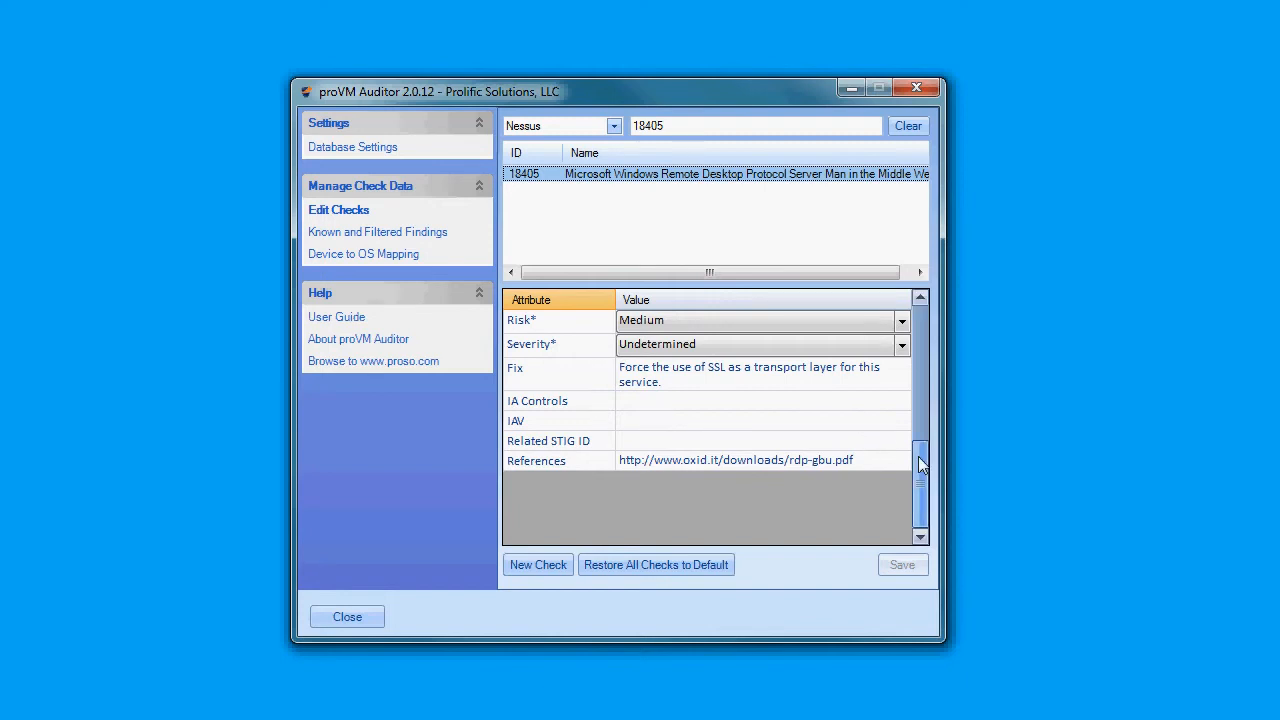
drag(918, 456, 914, 331)
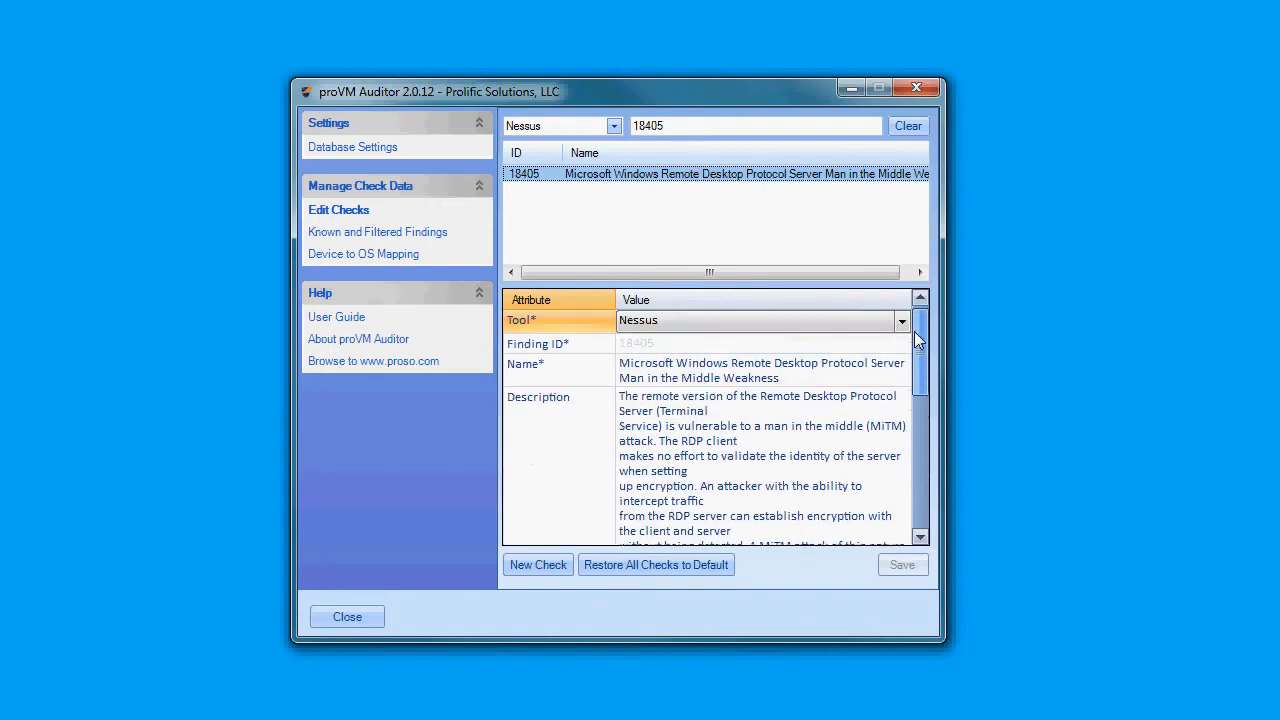
click(714, 383)
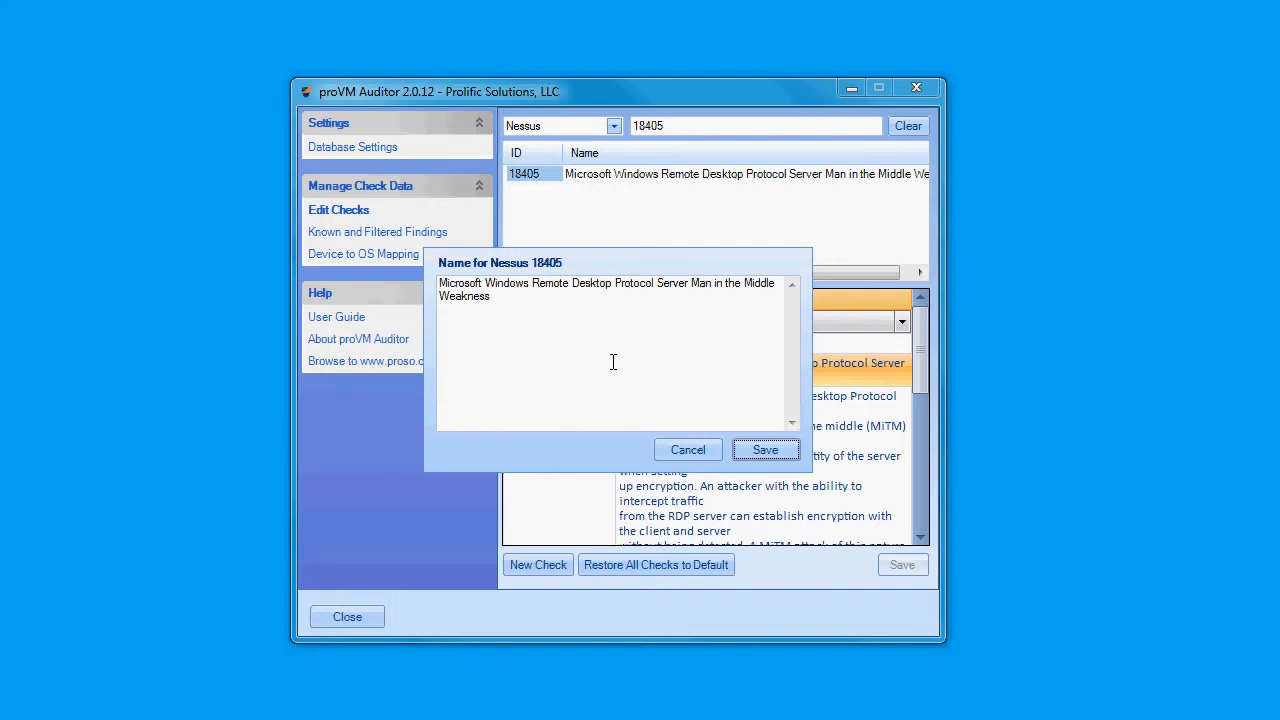
click(677, 452)
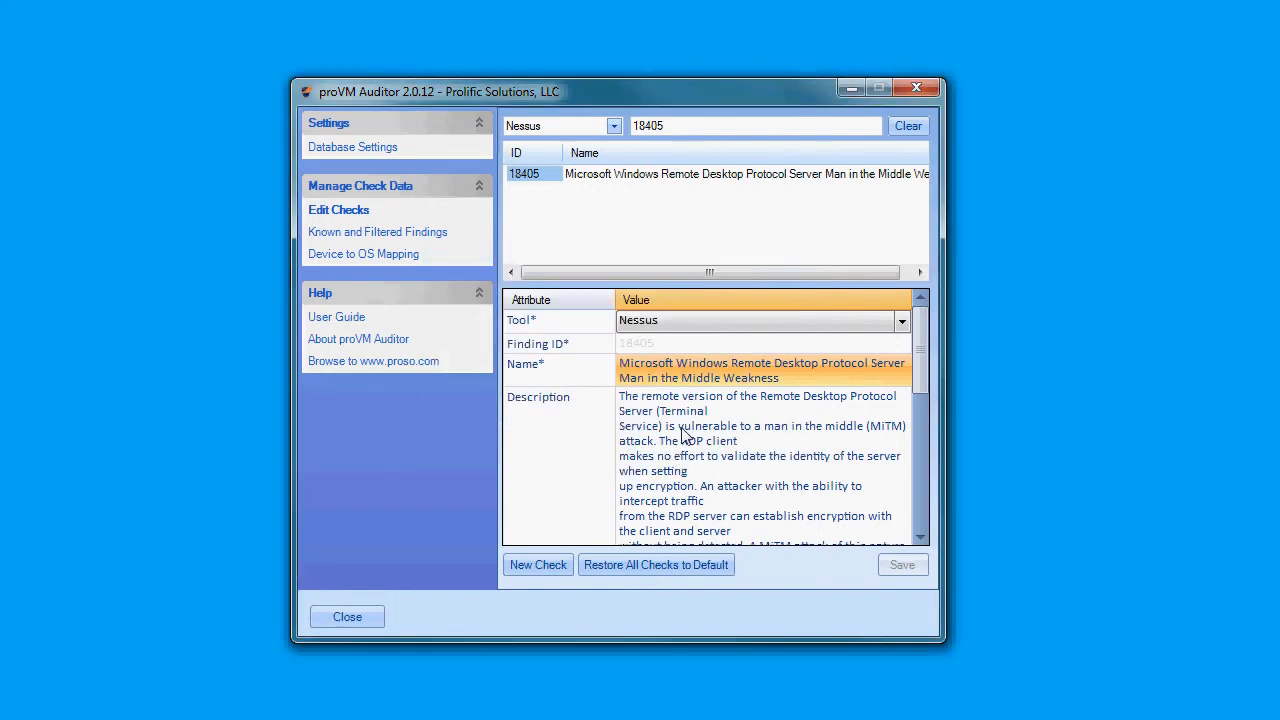
click(714, 447)
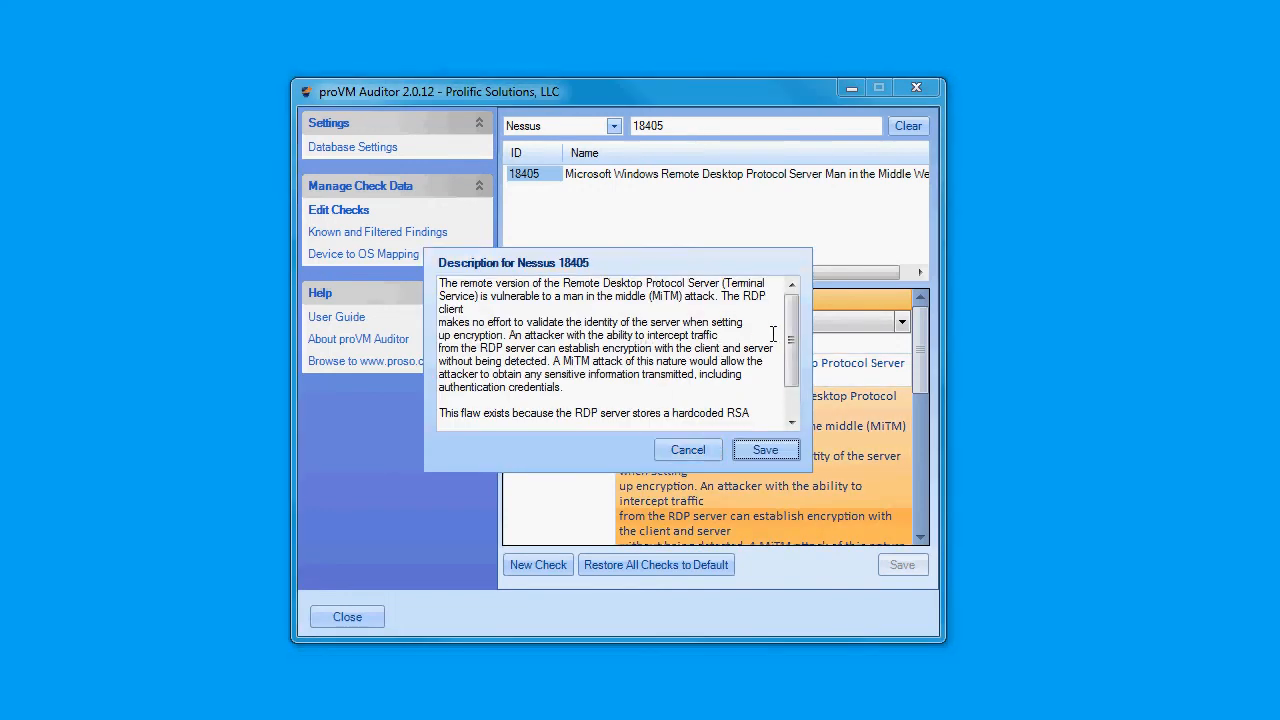
scroll(793, 333, down, 1)
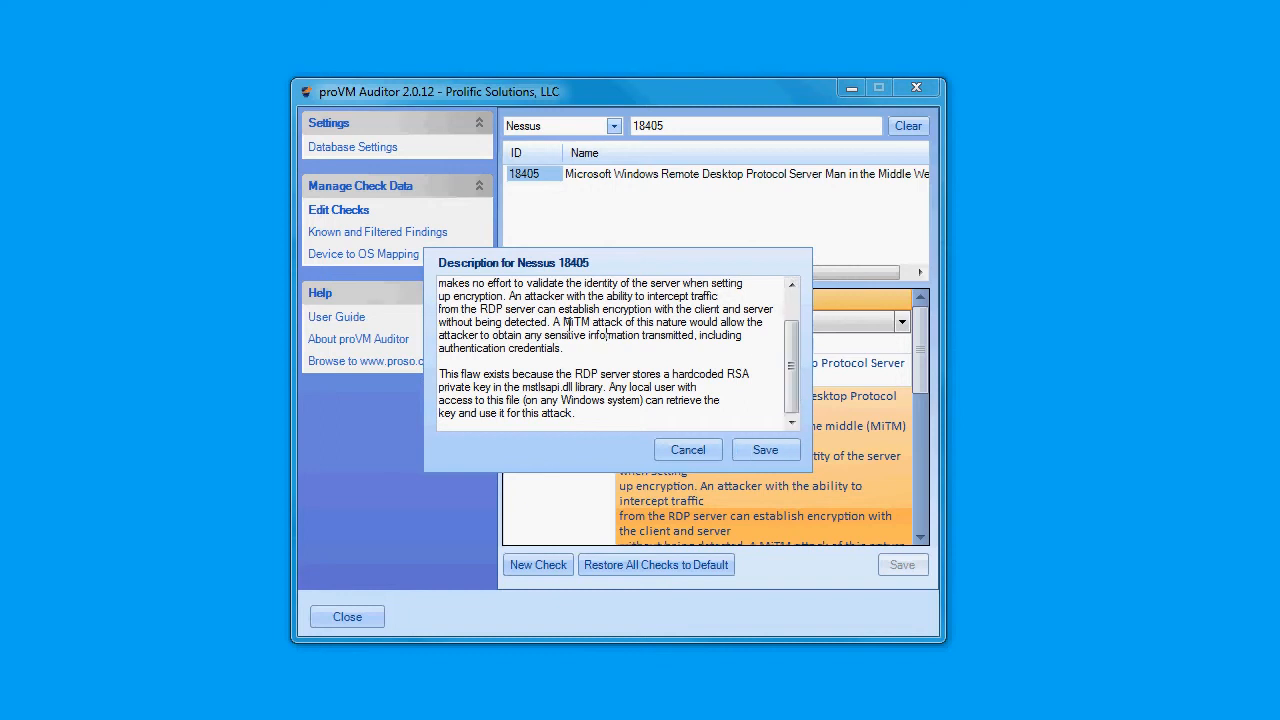
click(686, 450)
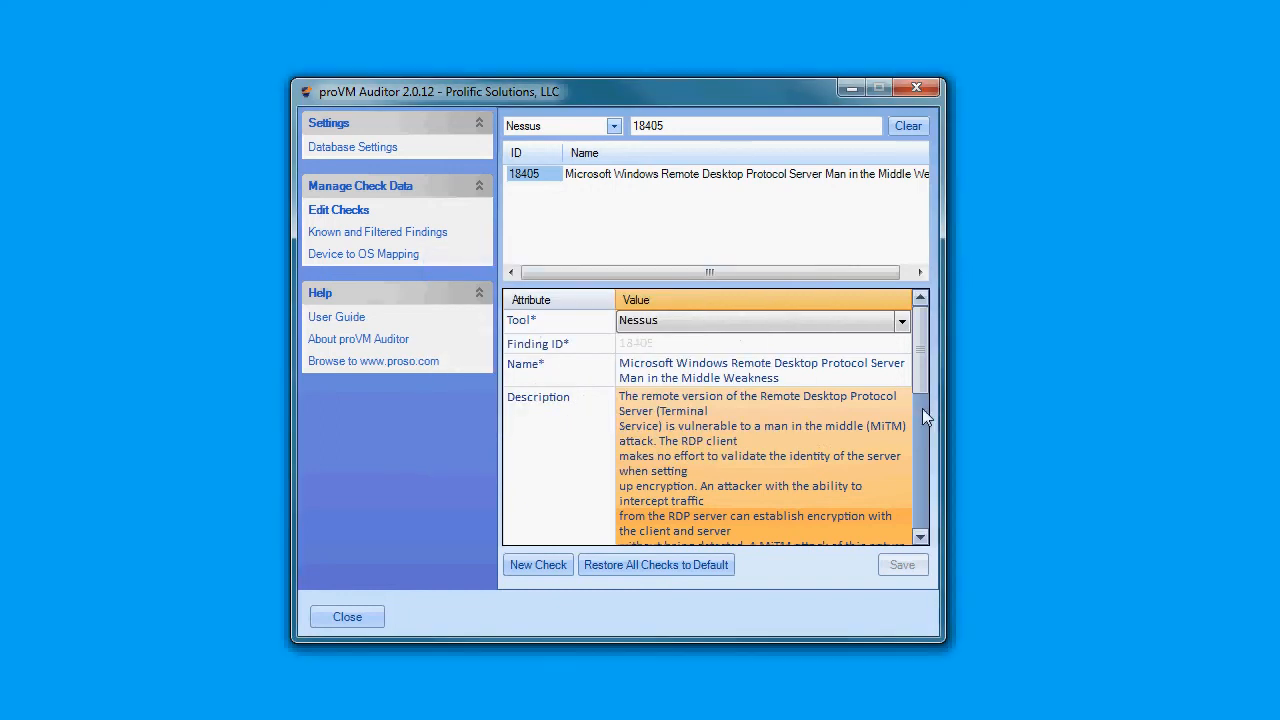
drag(923, 371, 923, 515)
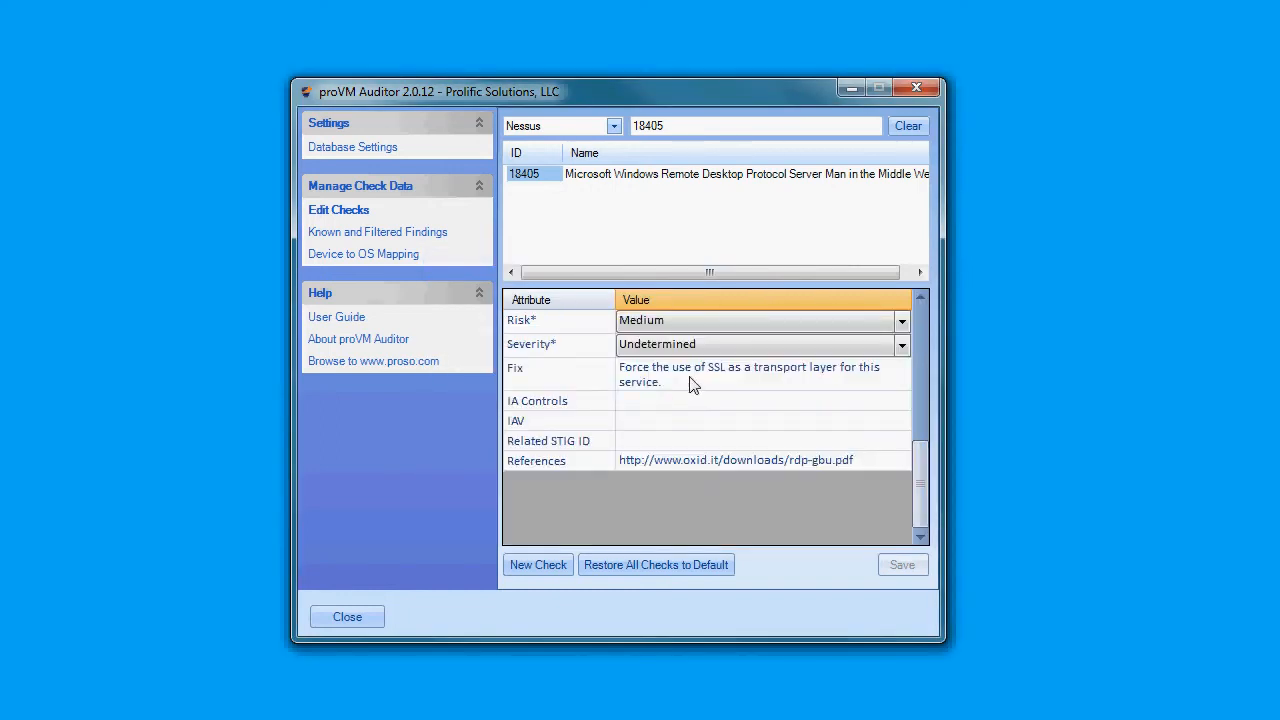
- Set the check's Risk to High and its Severity to Category I
click(901, 327)
click(795, 333)
click(903, 347)
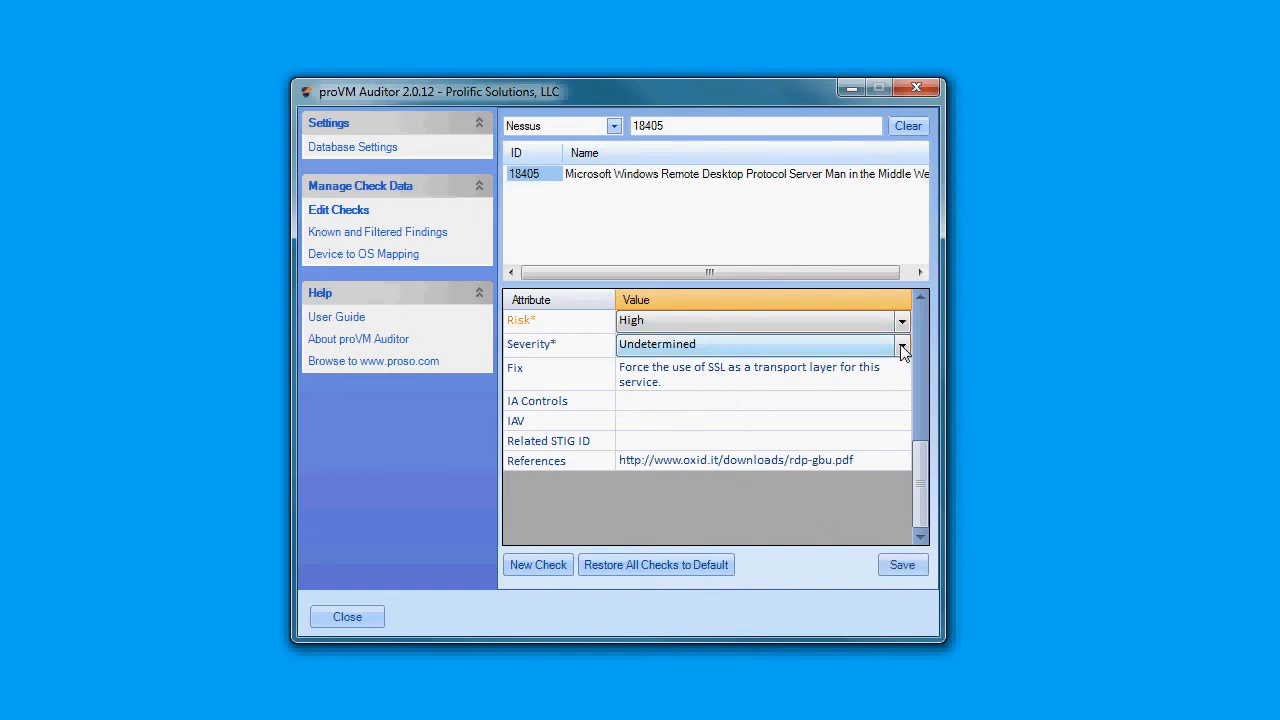
click(903, 347)
click(843, 366)
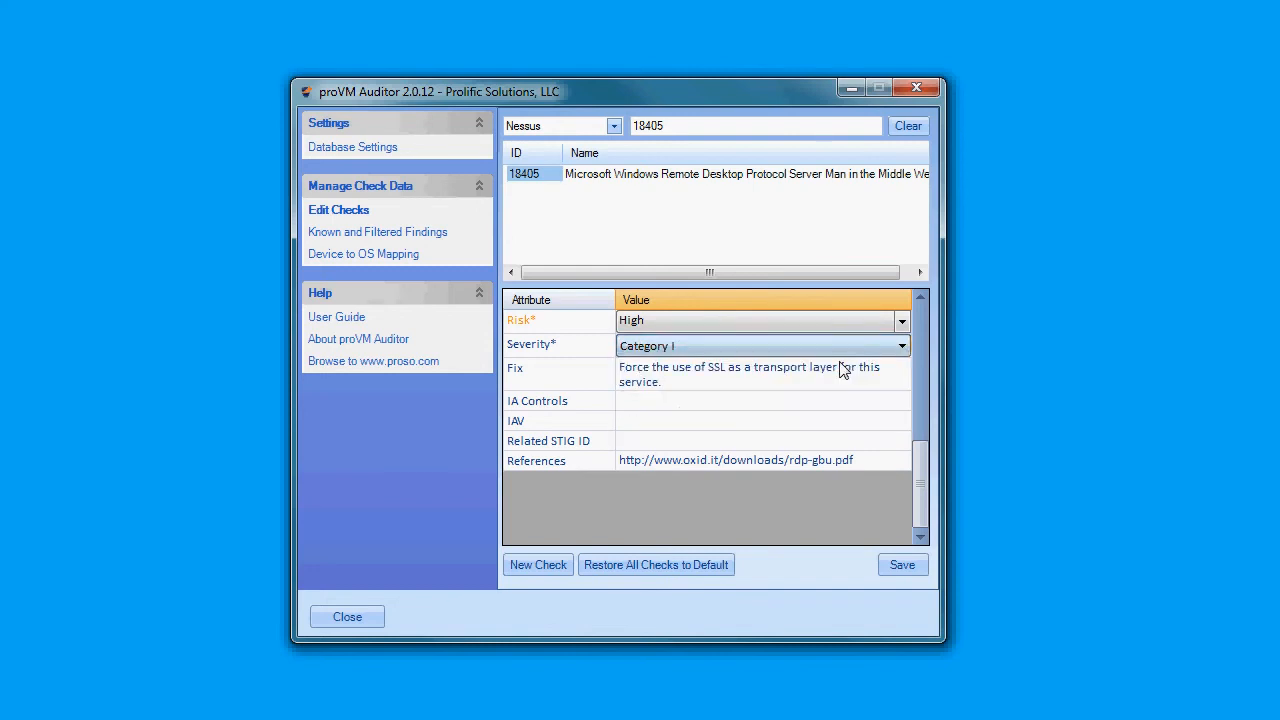
- Enter DCFA-1 as the check's IA Controls and save the check
click(672, 406)
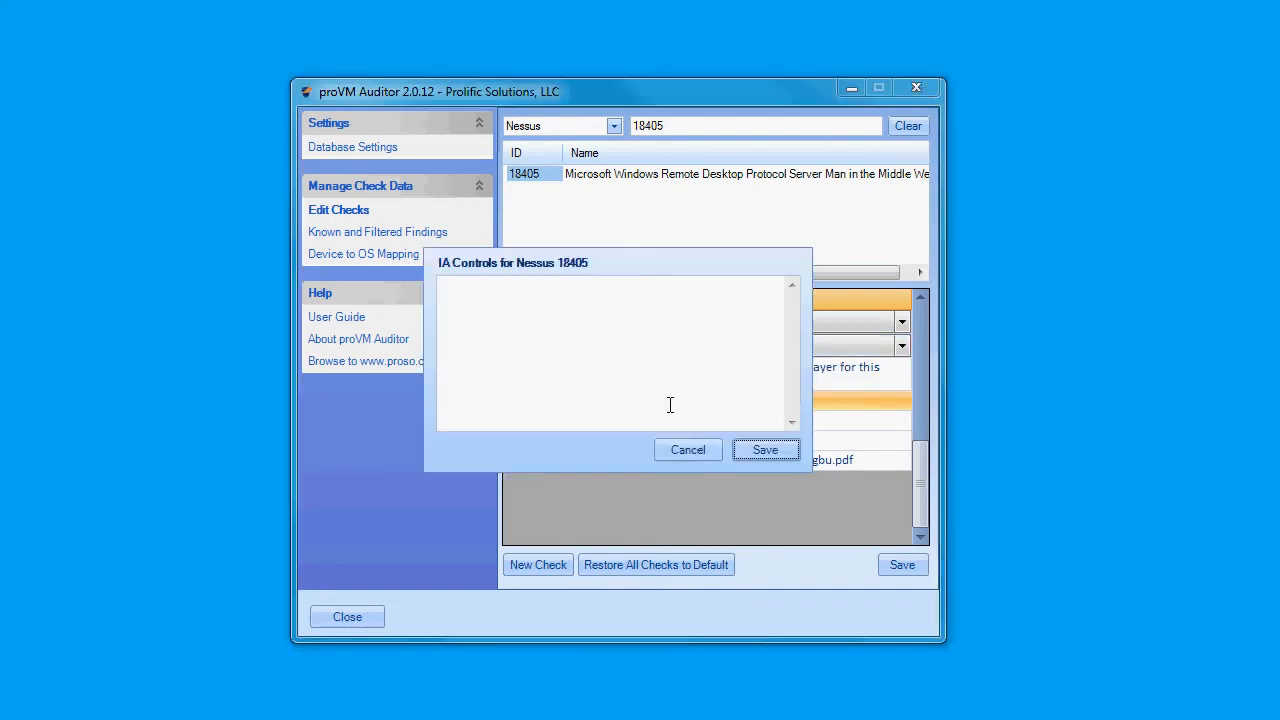
click(550, 331)
text(DCFA-1)
click(777, 449)
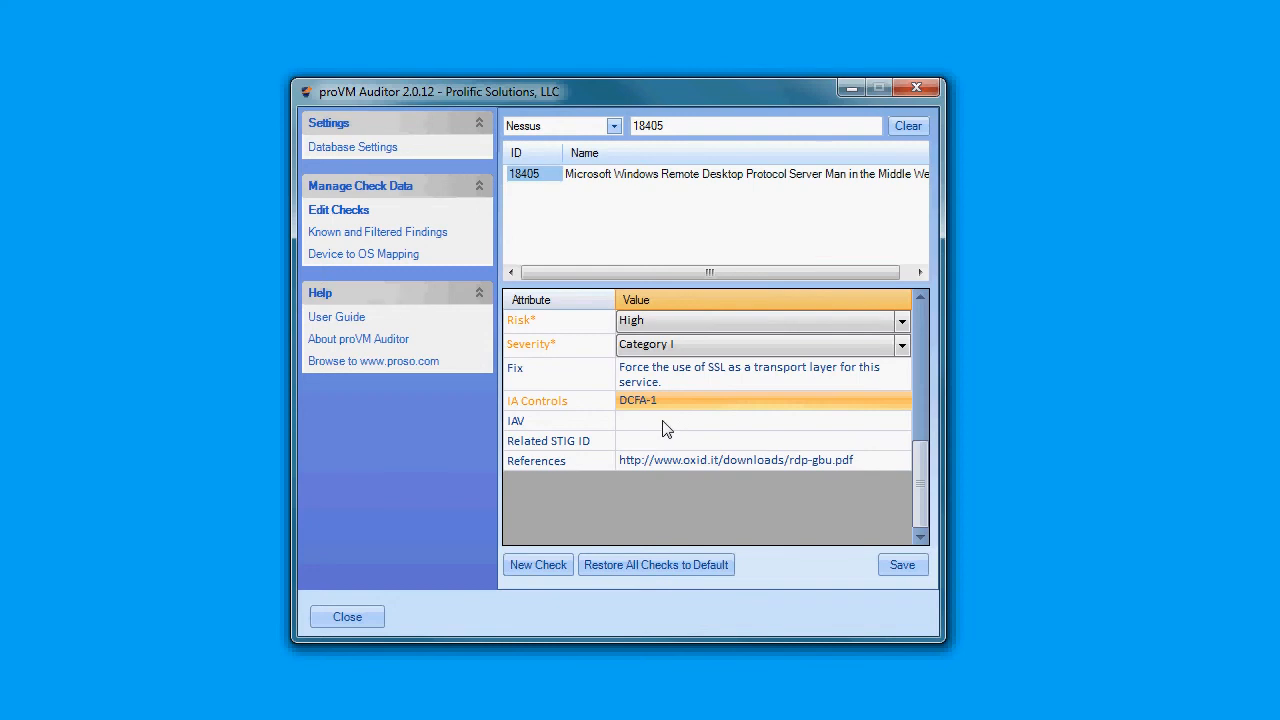
click(904, 568)
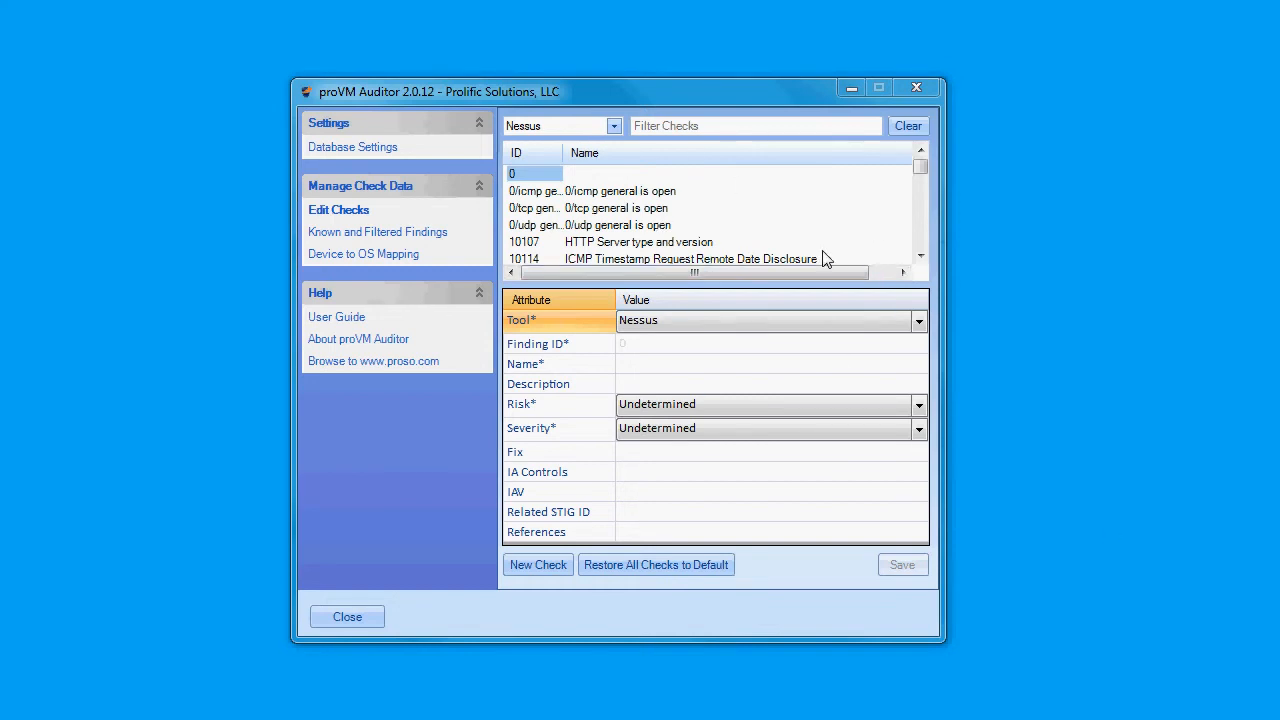
- Filter for check 18405 again, select it, and close the settings page
click(687, 125)
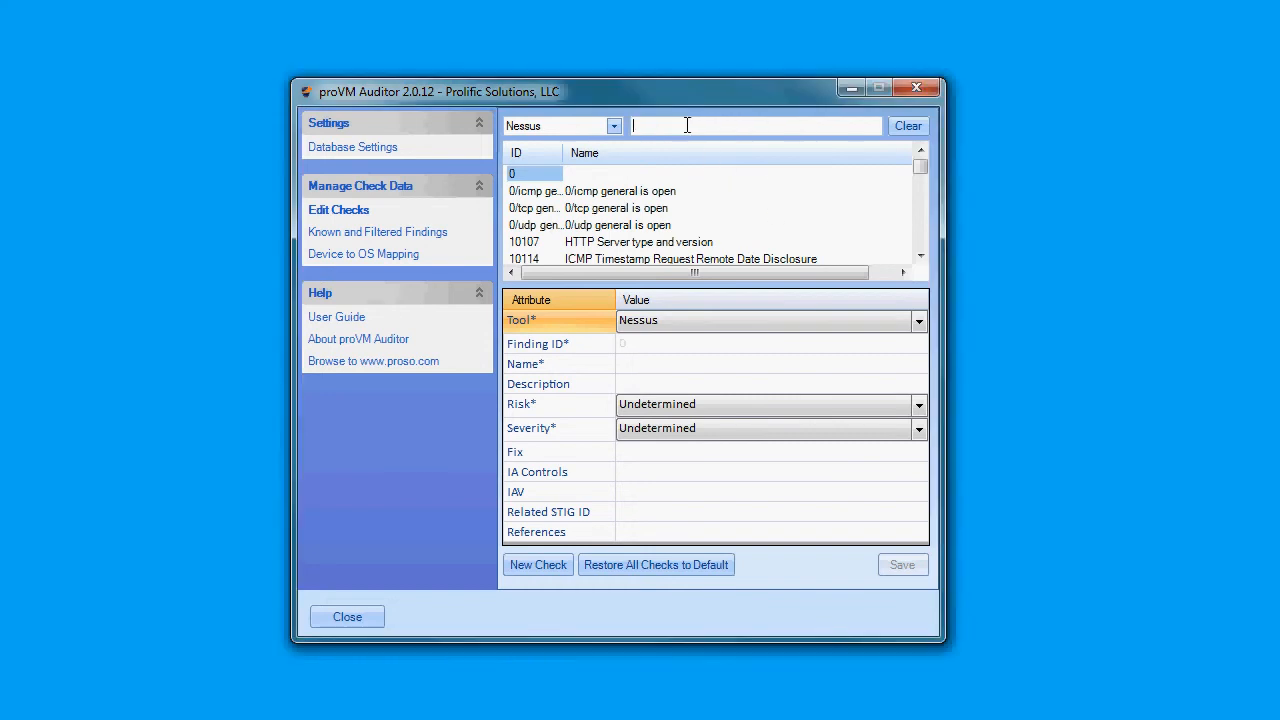
text(18405)
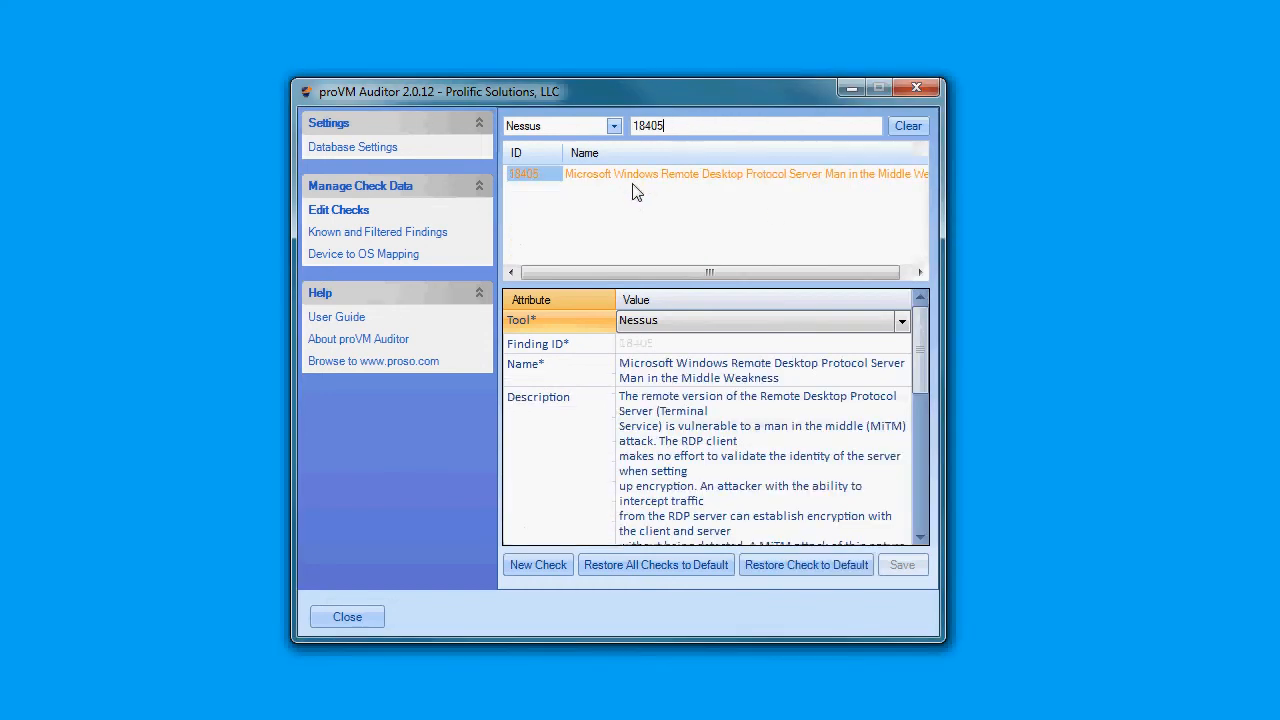
click(710, 177)
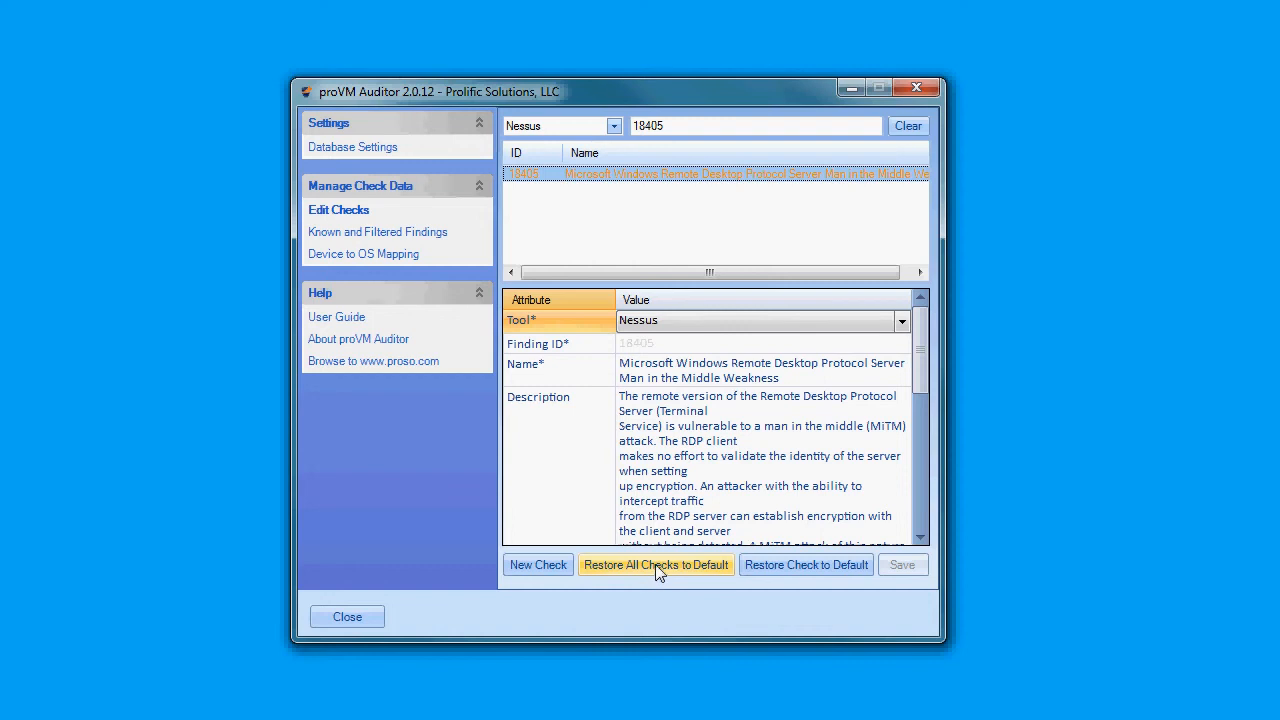
click(540, 565)
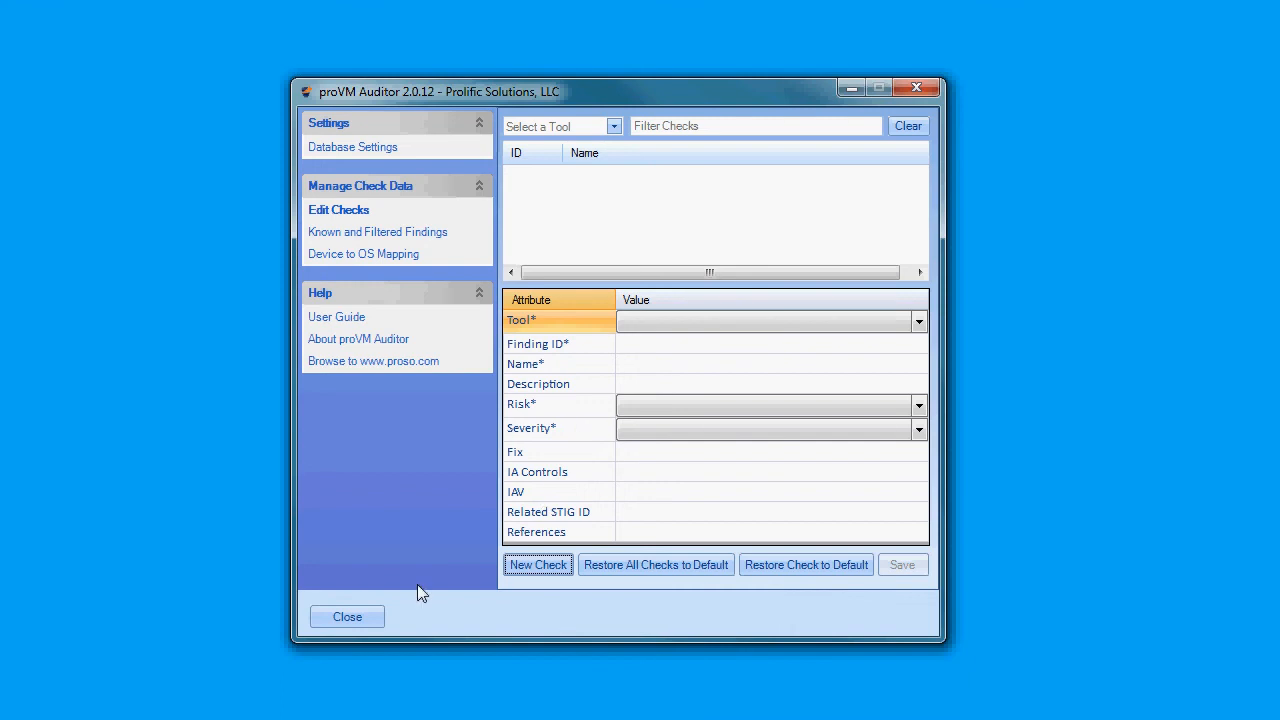
click(348, 617)
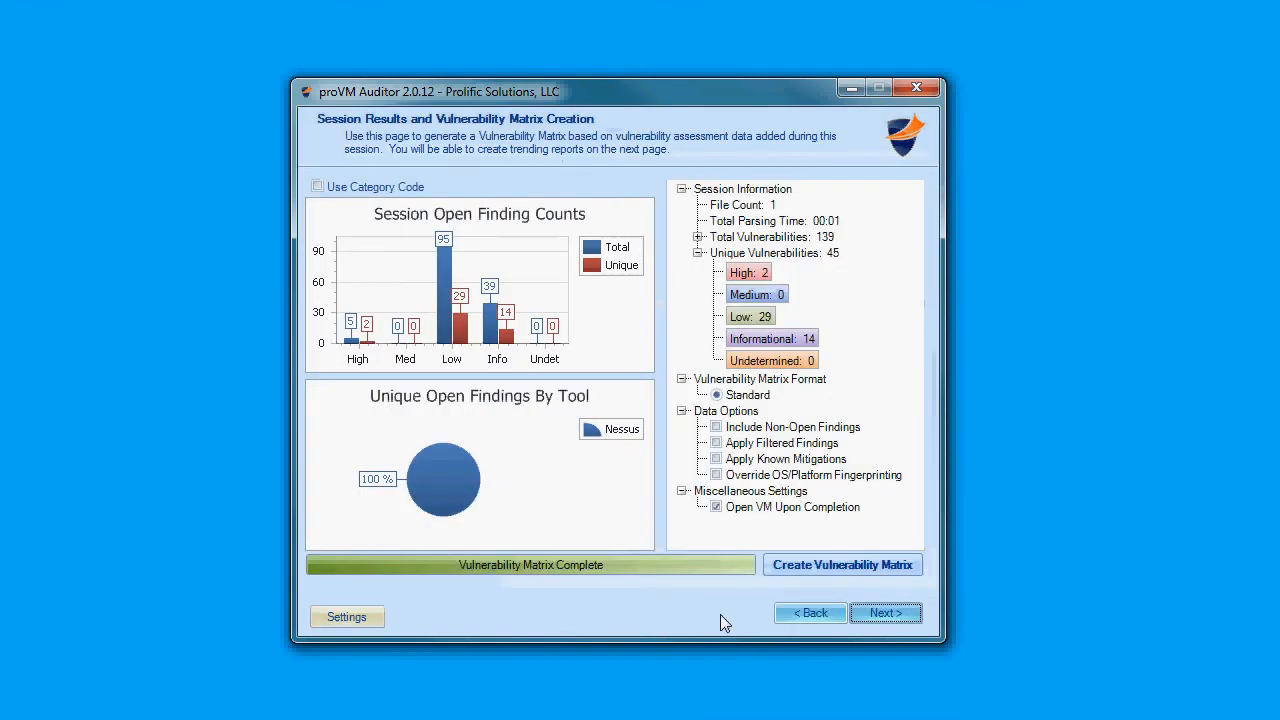
- Regenerate the vulnerability matrix, saving over Vuln_Matrix_1.xlsx and closing the previously open workbook
click(806, 566)
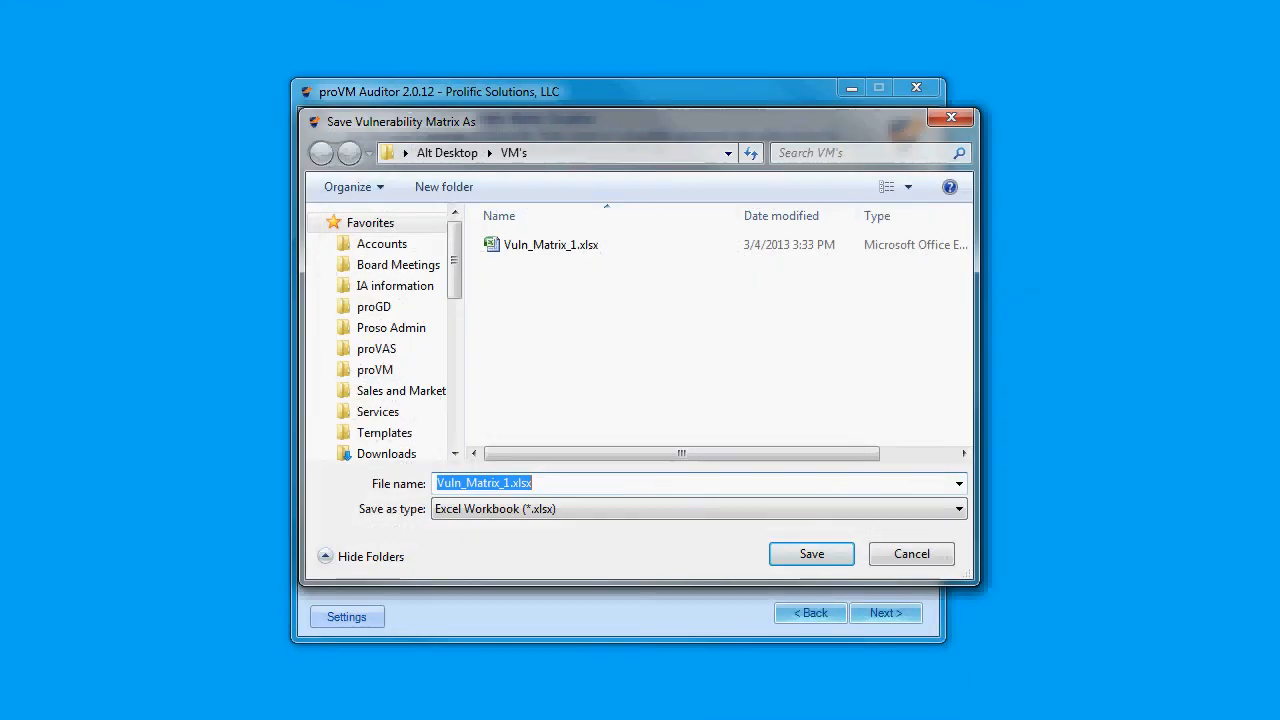
click(810, 556)
click(1247, 12)
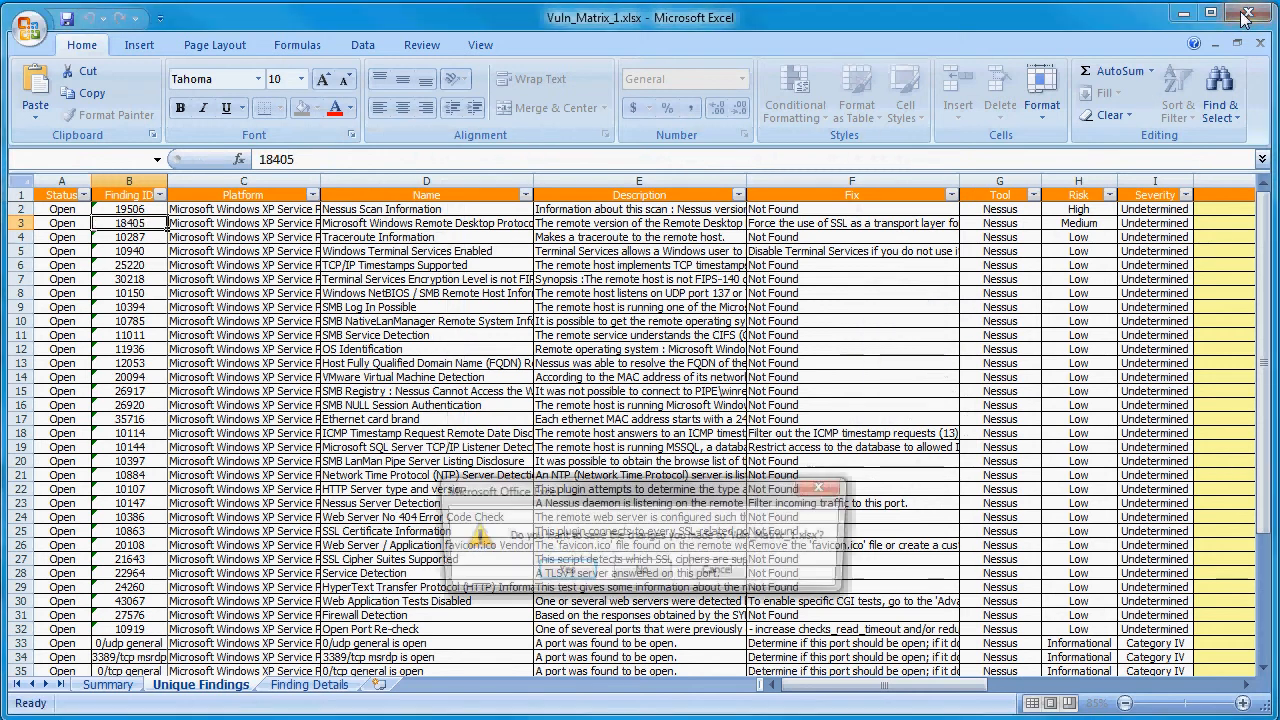
click(818, 558)
click(700, 528)
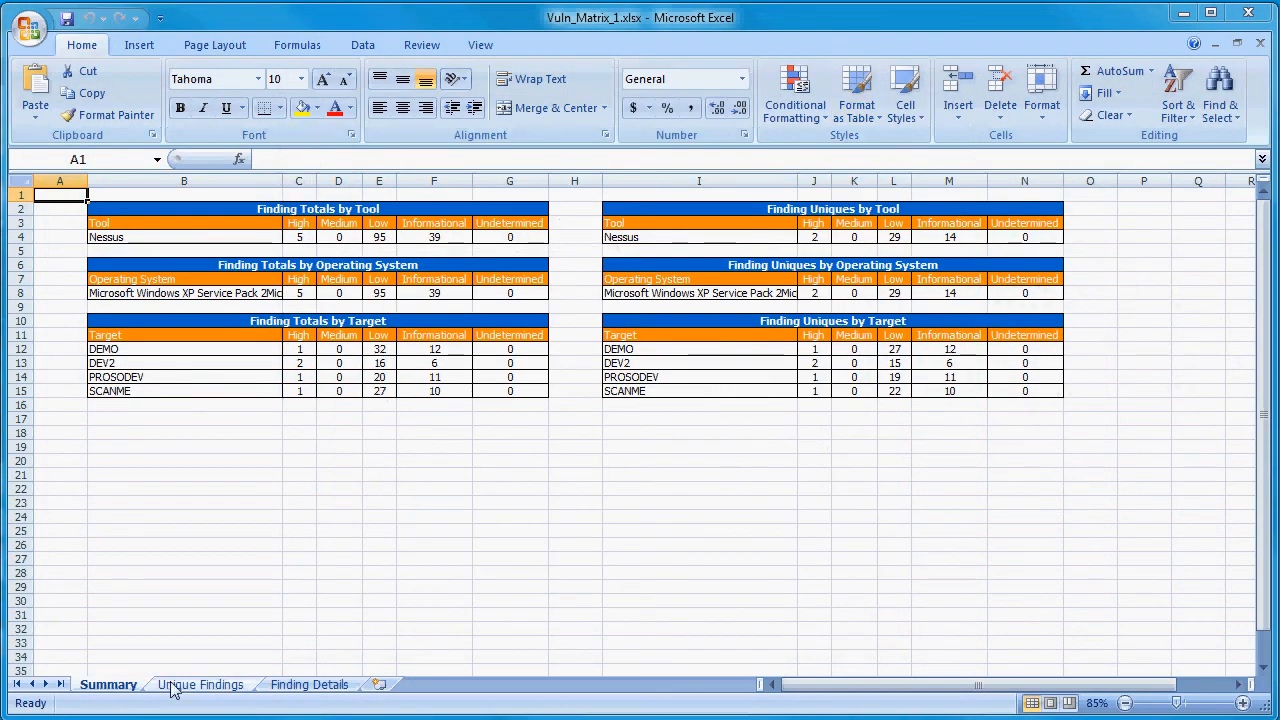
- Inspect finding 18405's risk, severity and IA Controls cells in the regenerated Unique Findings sheet
click(174, 688)
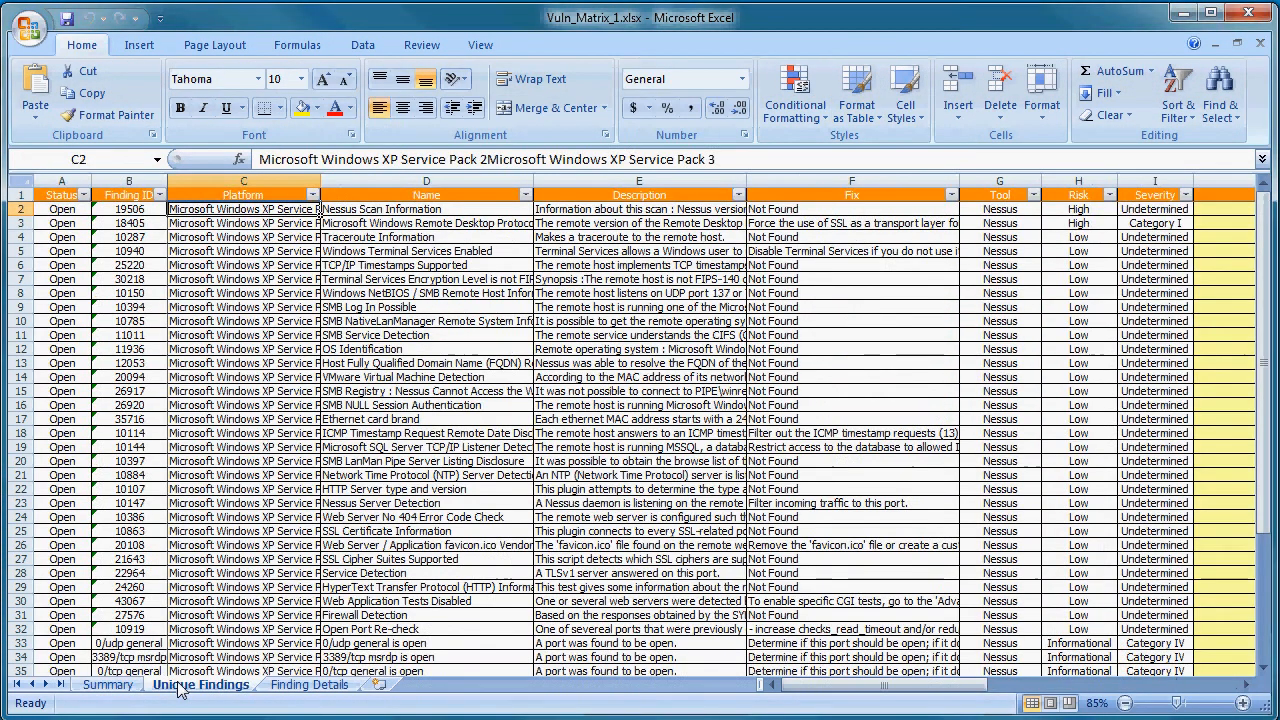
click(112, 225)
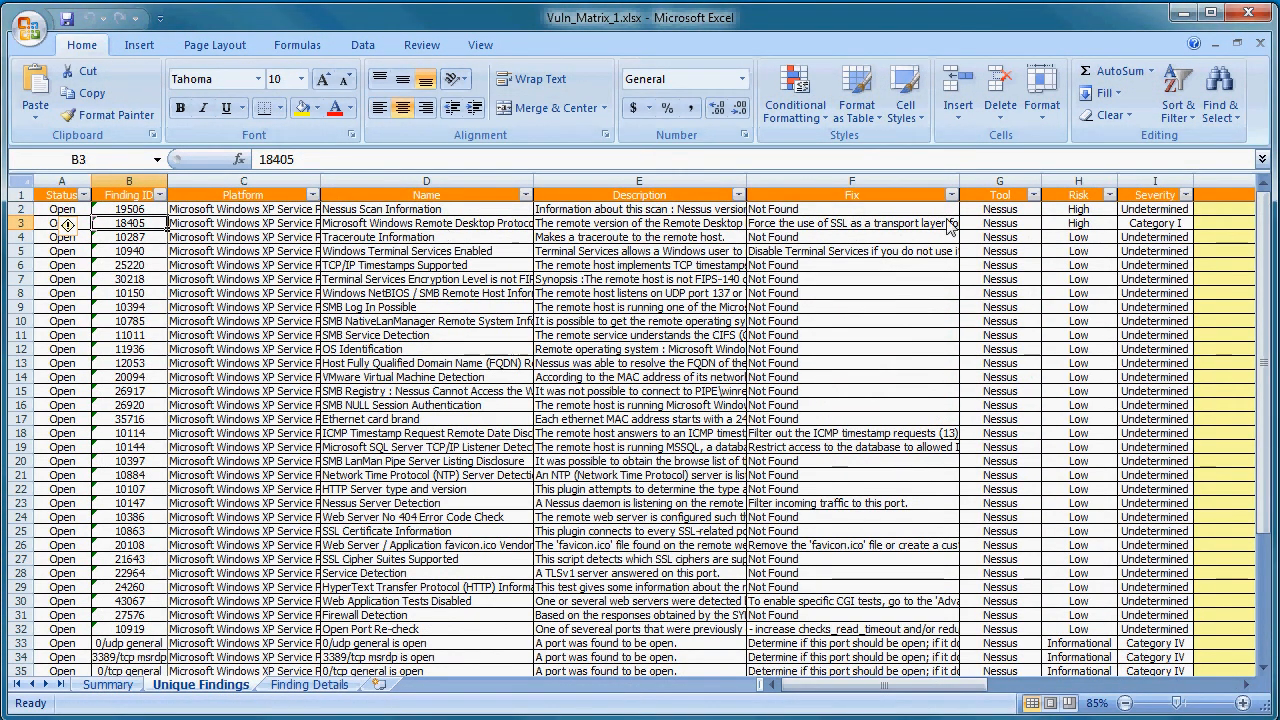
click(1102, 224)
click(1150, 228)
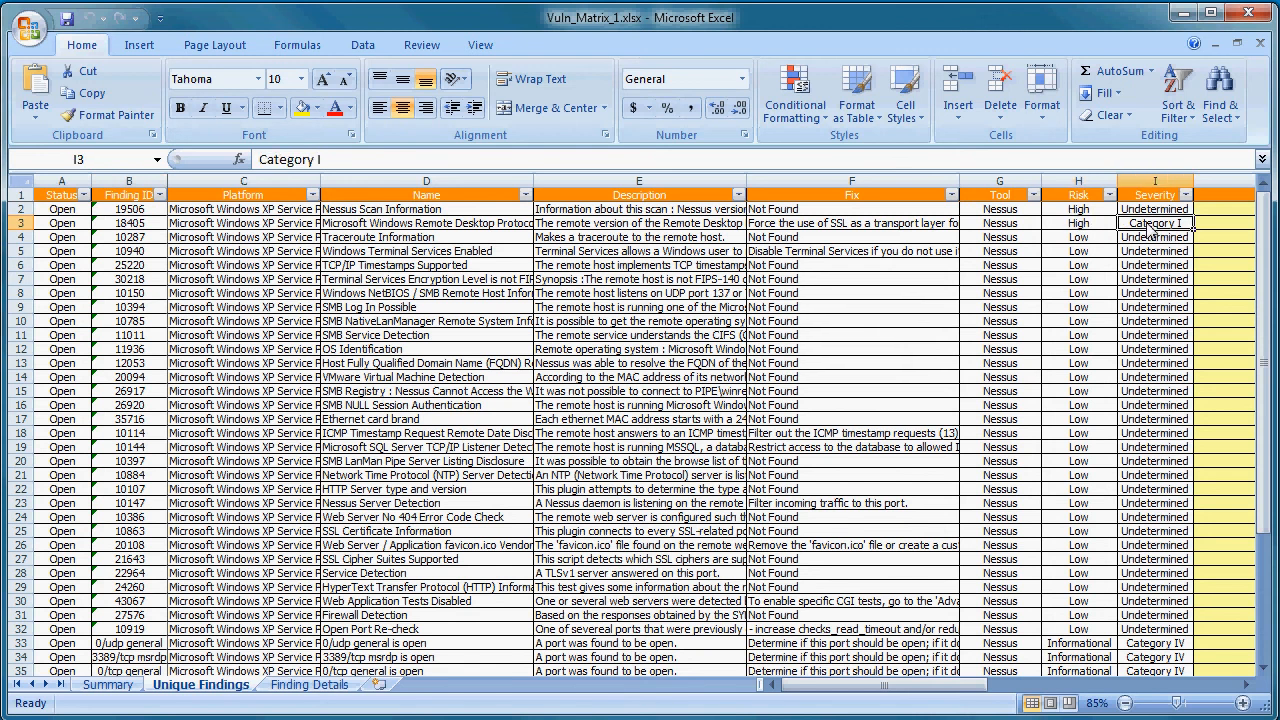
drag(883, 697, 1075, 698)
click(862, 227)
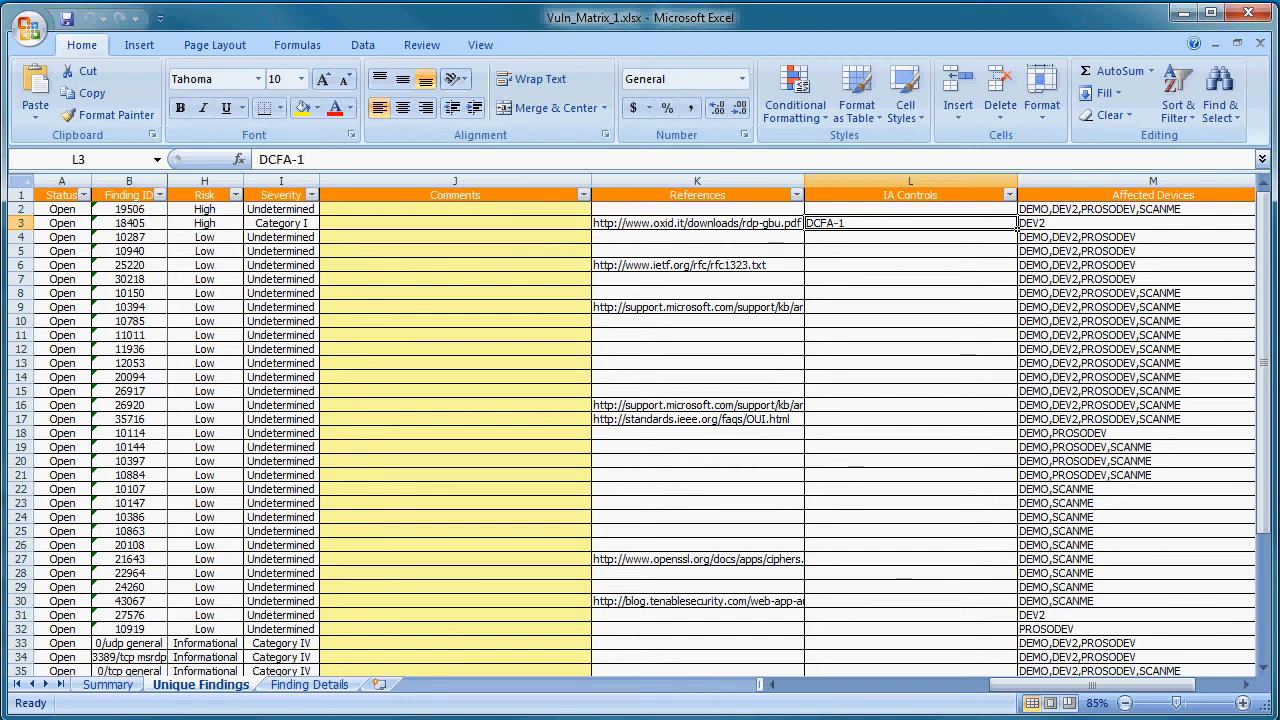
- Switch to Firefox showing the Prolific Solutions website and open the Contact menu
key(alt+Tab)
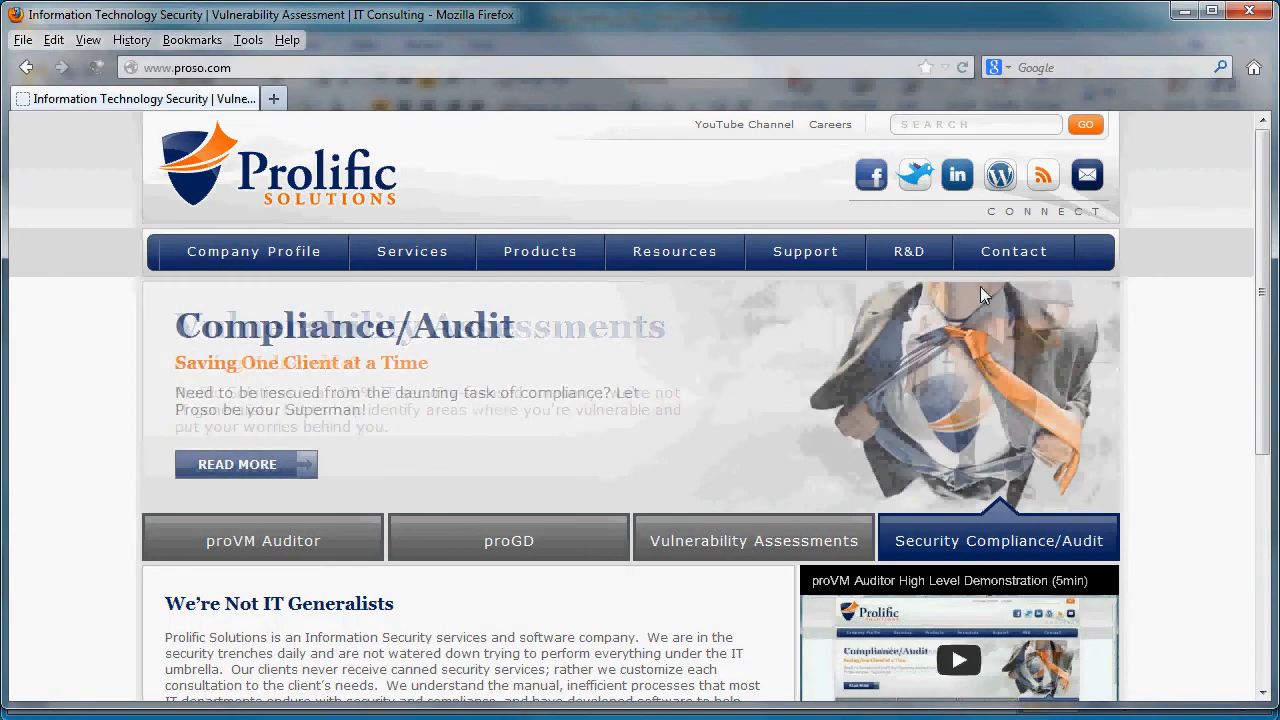
mouse_move(997, 270)
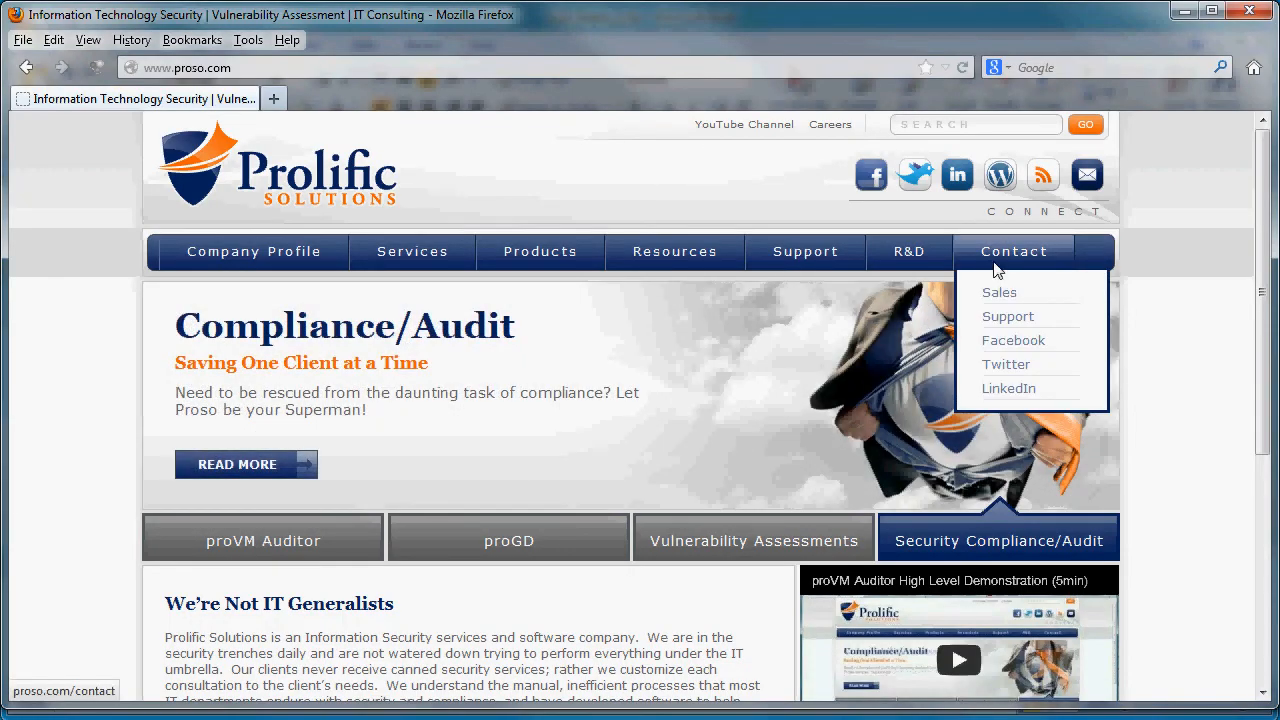